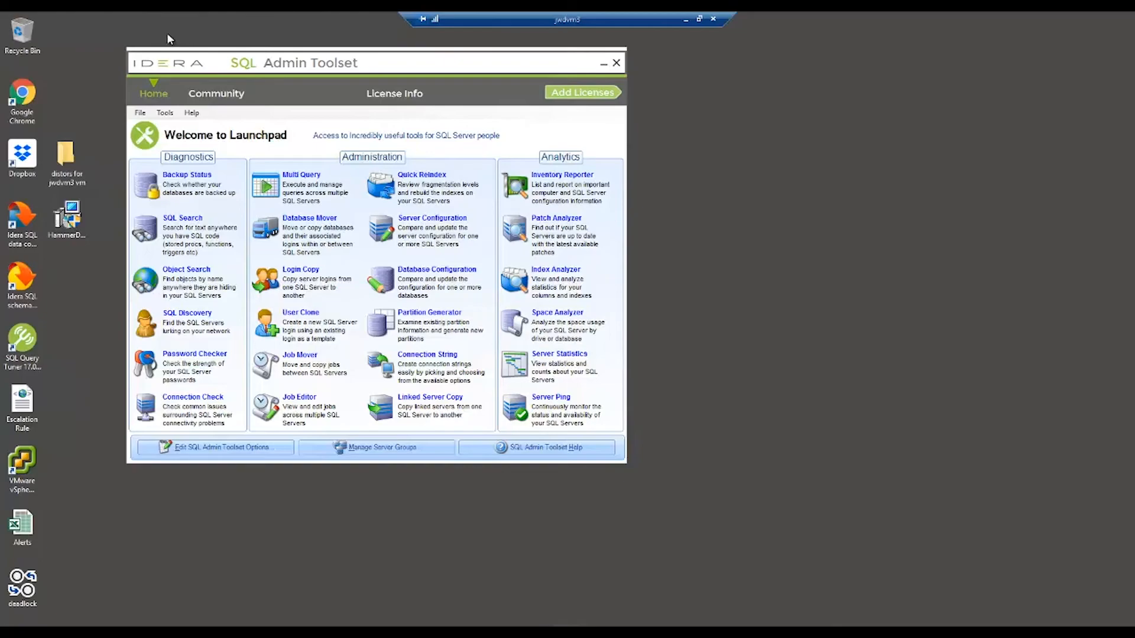
Open Login Copy and replace (local) with the source server name
left_click(310, 285)
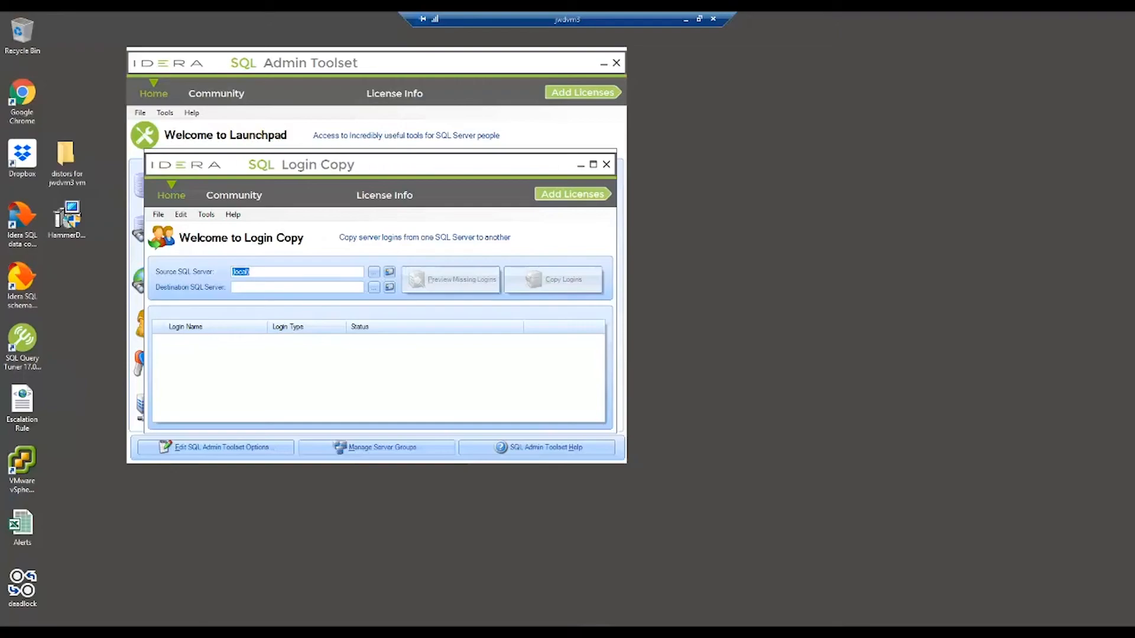
left_click(254, 271)
key("BackSpace")
key("BackSpace")
key("BackSpace")
key("BackSpace")
key("BackSpace")
key("BackSpace")
type("jwdvm3")
Give the source server SQL Server authentication with login sa and its password, with the connection test passing
left_click(390, 272)
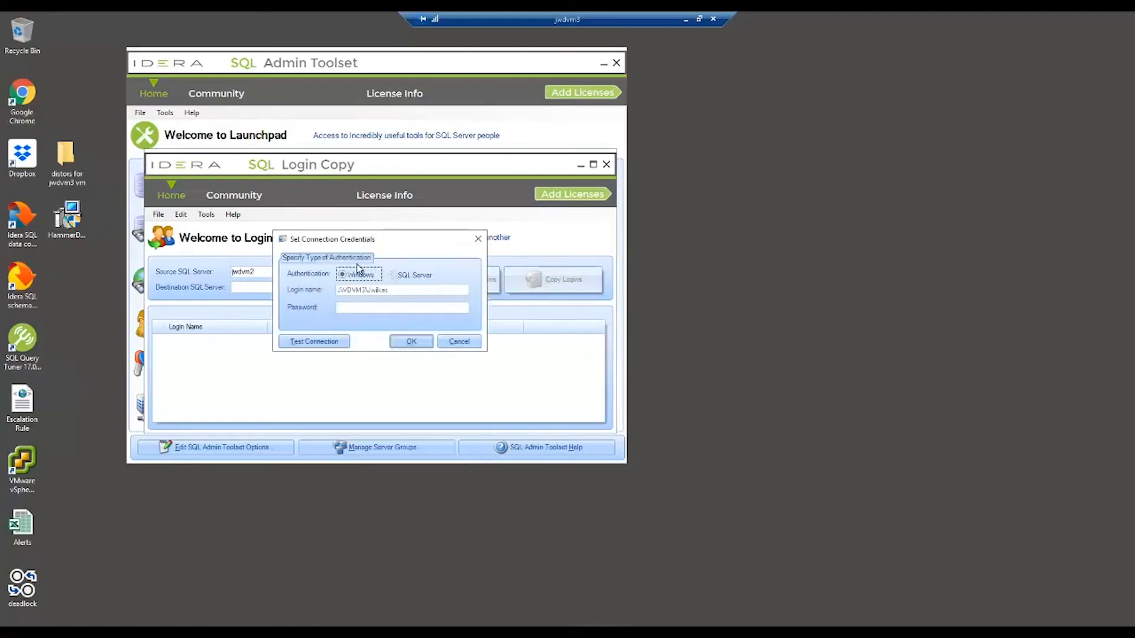
left_click(393, 275)
left_click(353, 290)
type("sa")
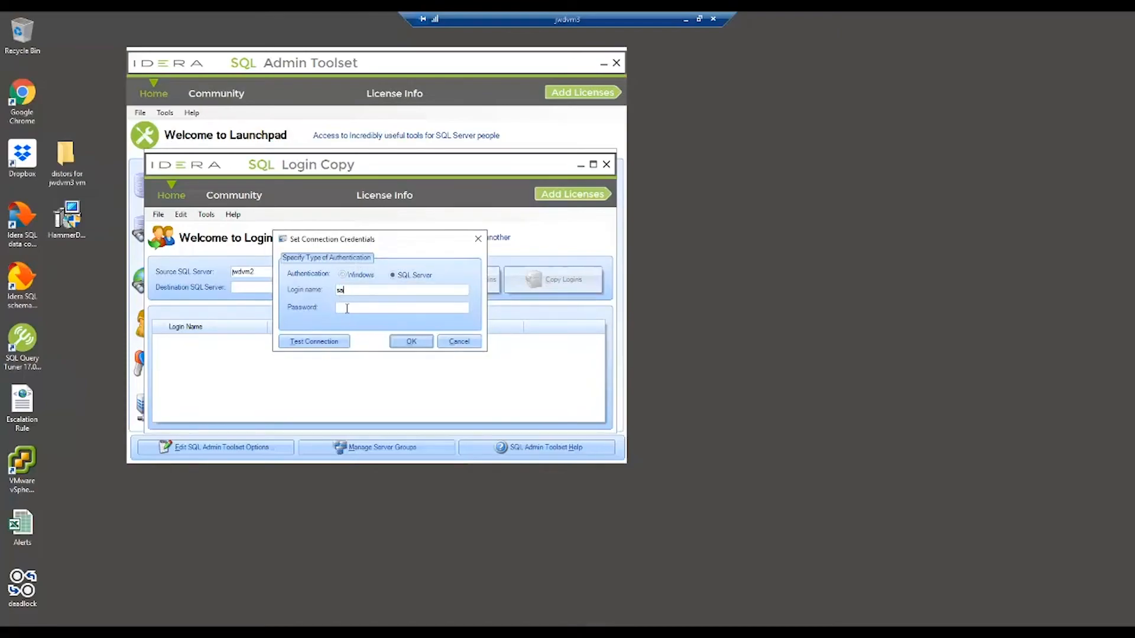
left_click(347, 308)
type("•••••••••")
left_click(329, 347)
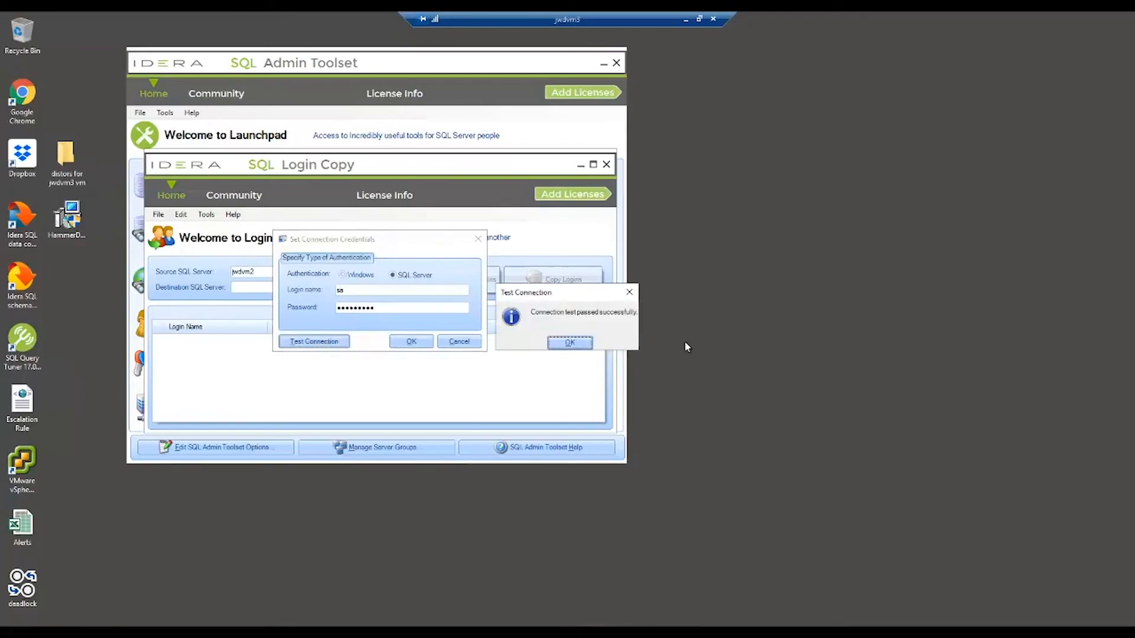
left_click(577, 342)
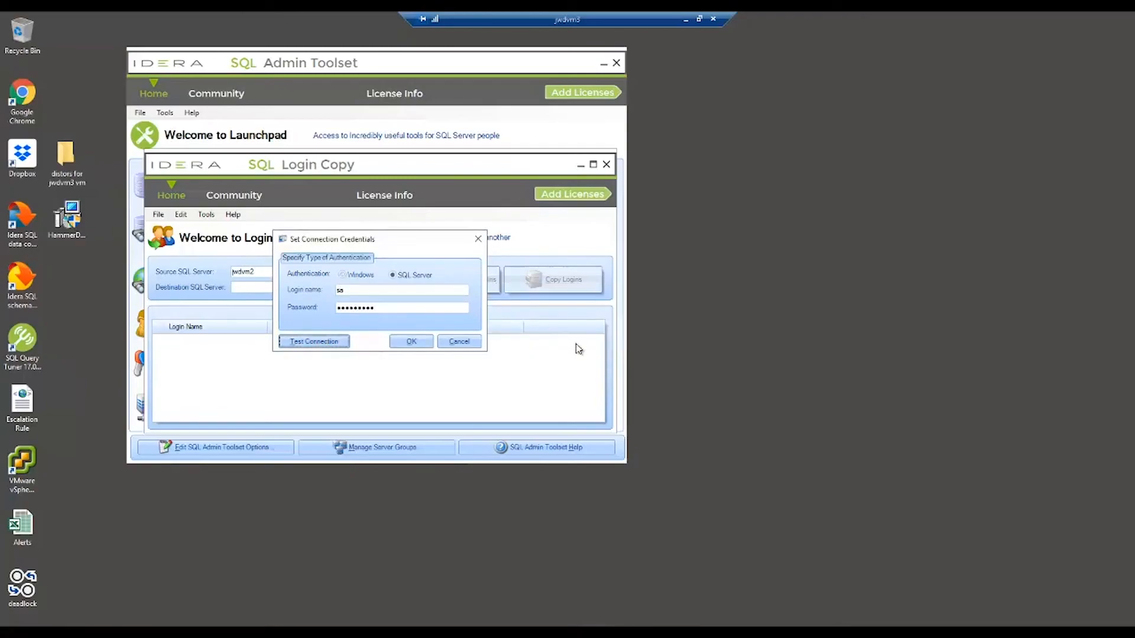
left_click(414, 342)
Enter destination server jwdvmtest with SQL Server authentication, login sa and its password
left_click(238, 286)
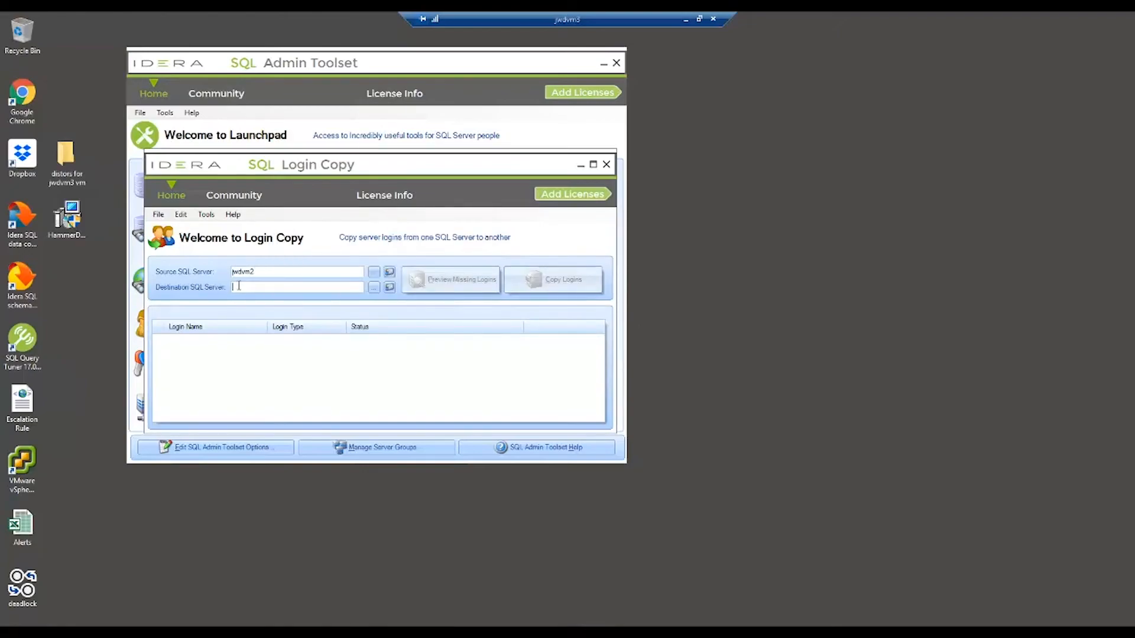
type("jwdvmtest")
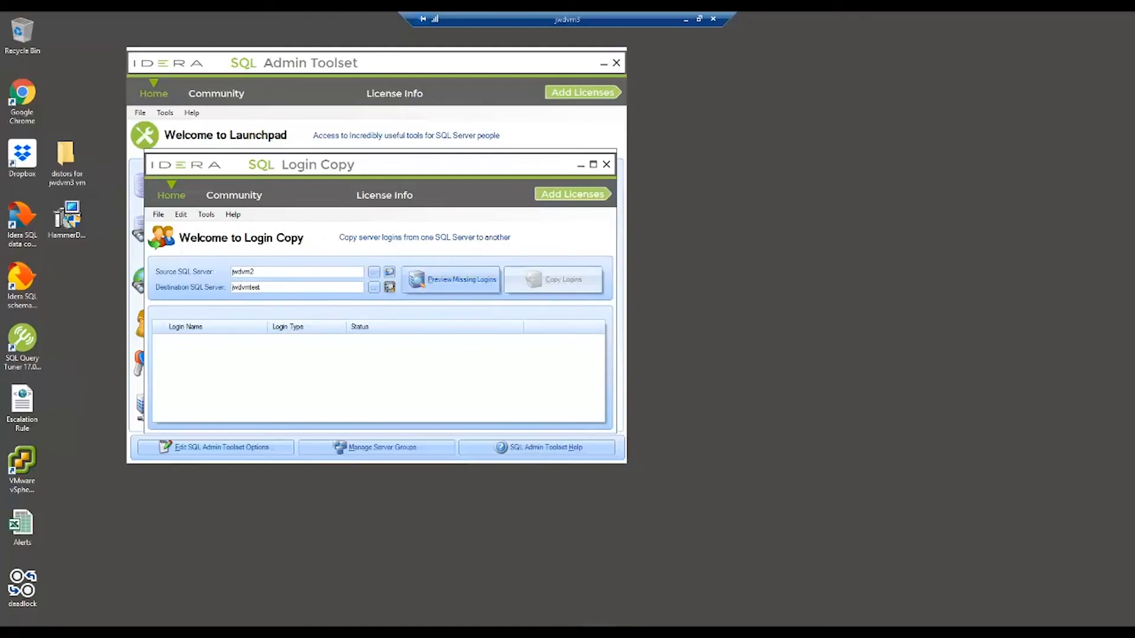
left_click(390, 287)
left_click(394, 275)
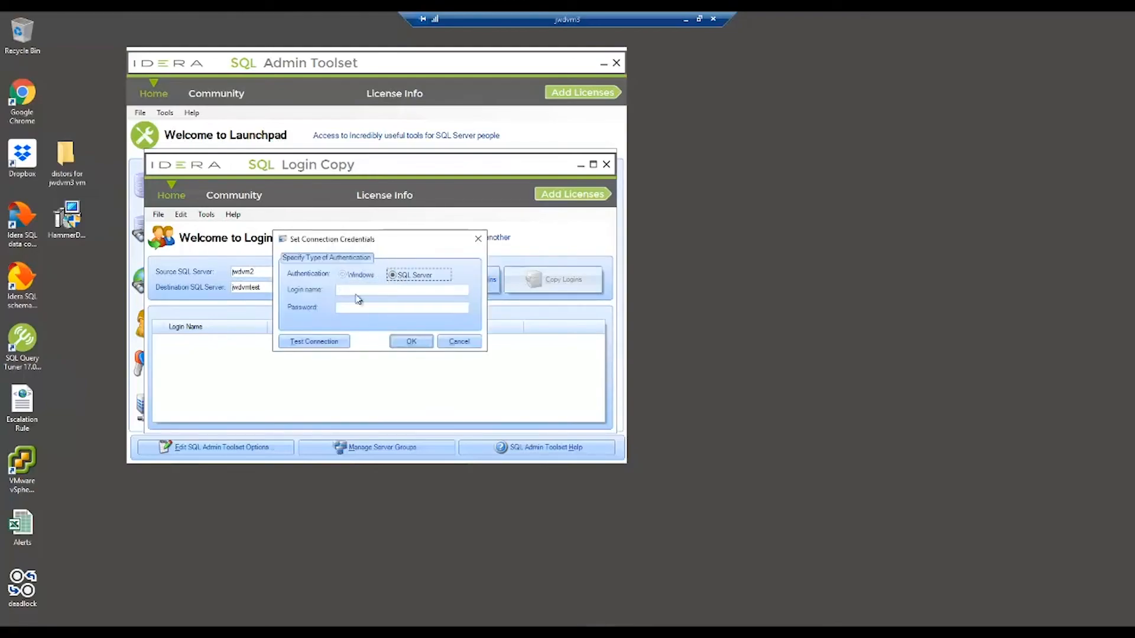
left_click(347, 290)
type("sa********")
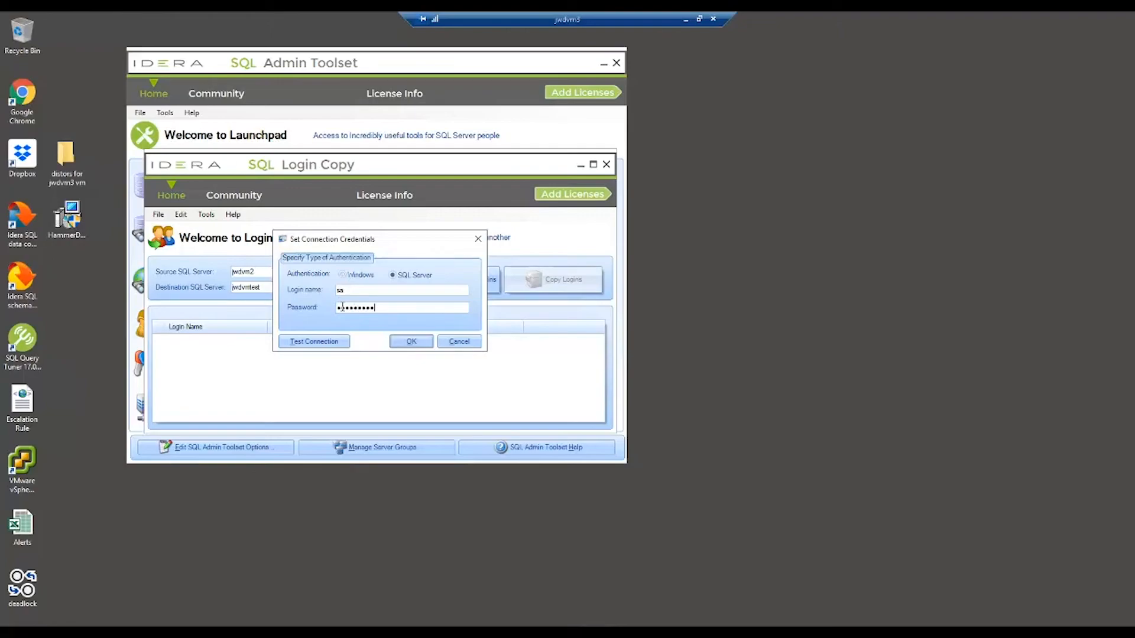
Confirm the destination connection passes and preview the eight logins missing there
left_click(328, 341)
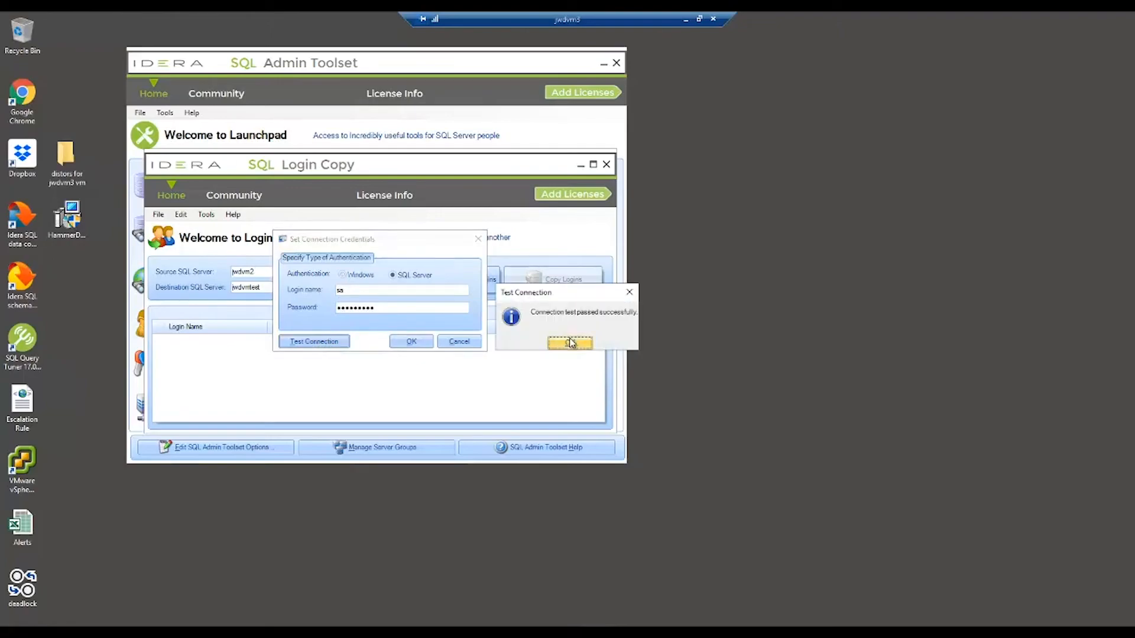
left_click(570, 343)
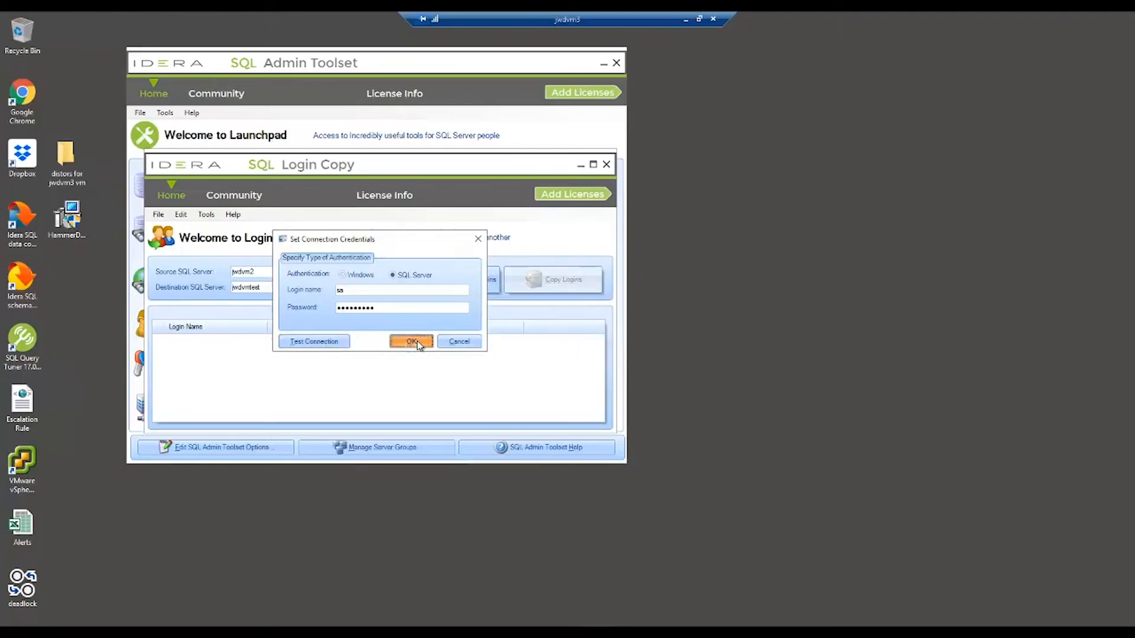
left_click(413, 341)
left_click(466, 284)
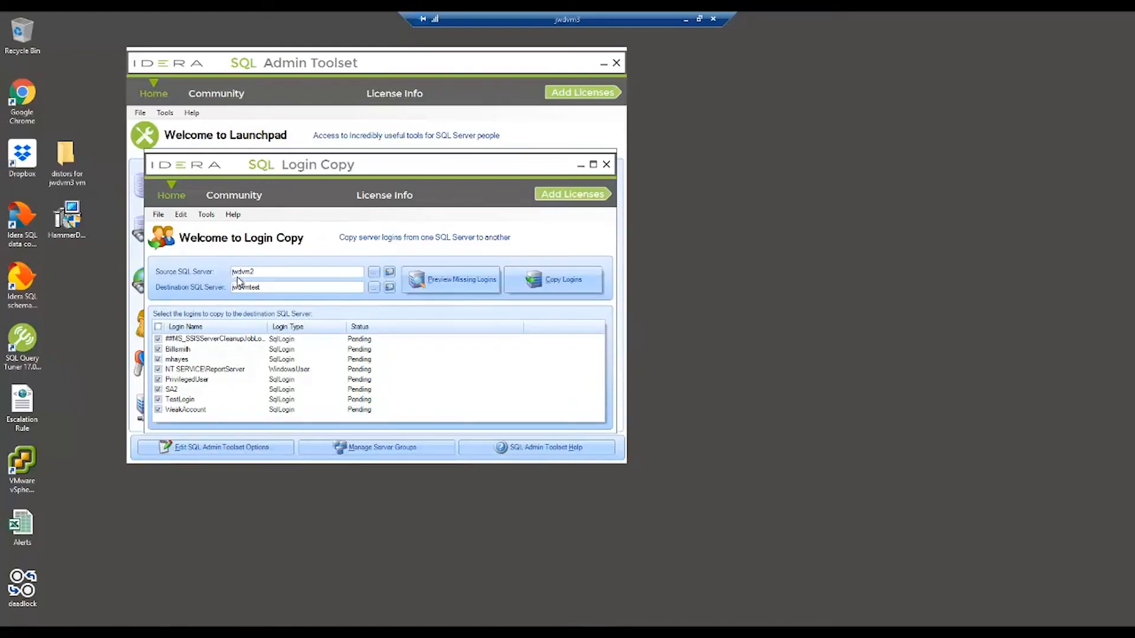
Clear all selections, copy just TestLogin and WeakAccount, then close the Login Copy window
left_click(158, 328)
left_click(158, 327)
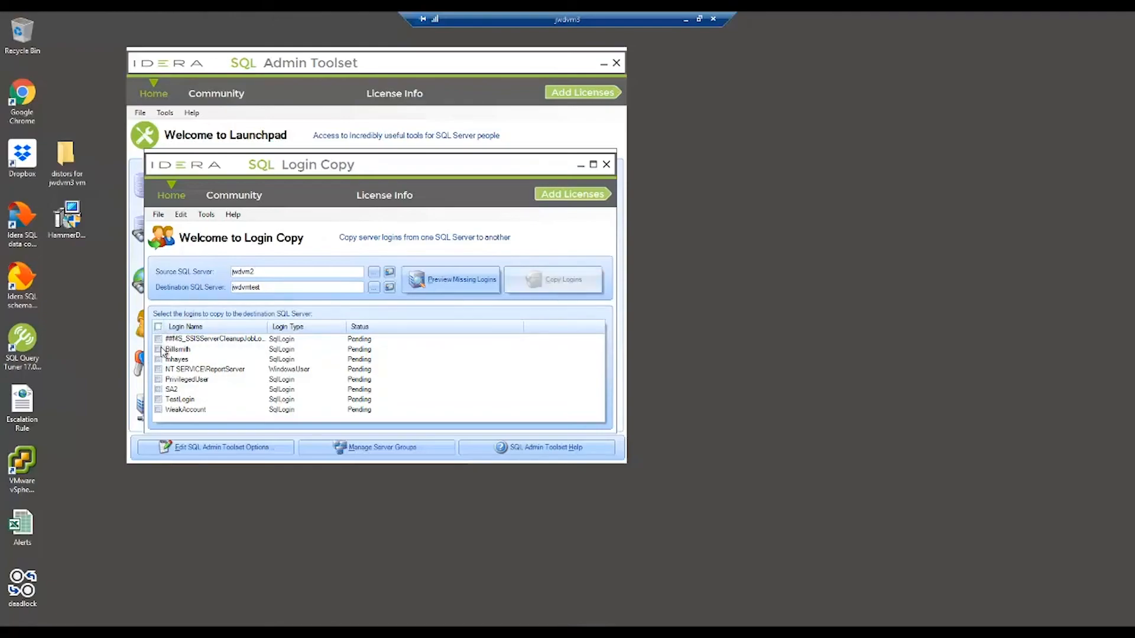
left_click(158, 400)
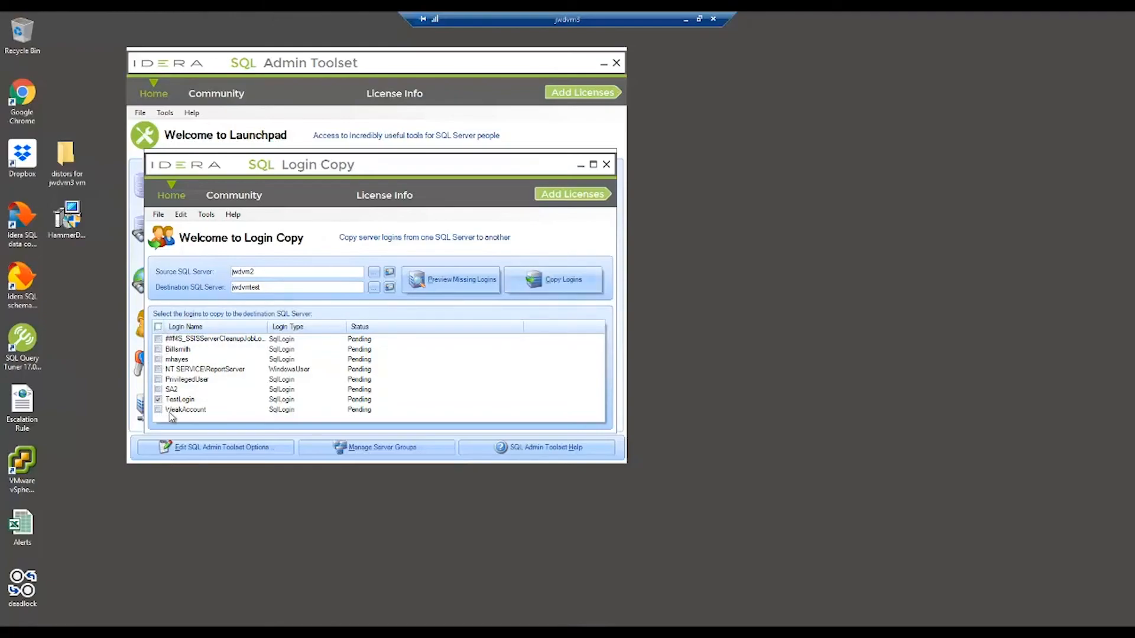
left_click(158, 410)
left_click(557, 282)
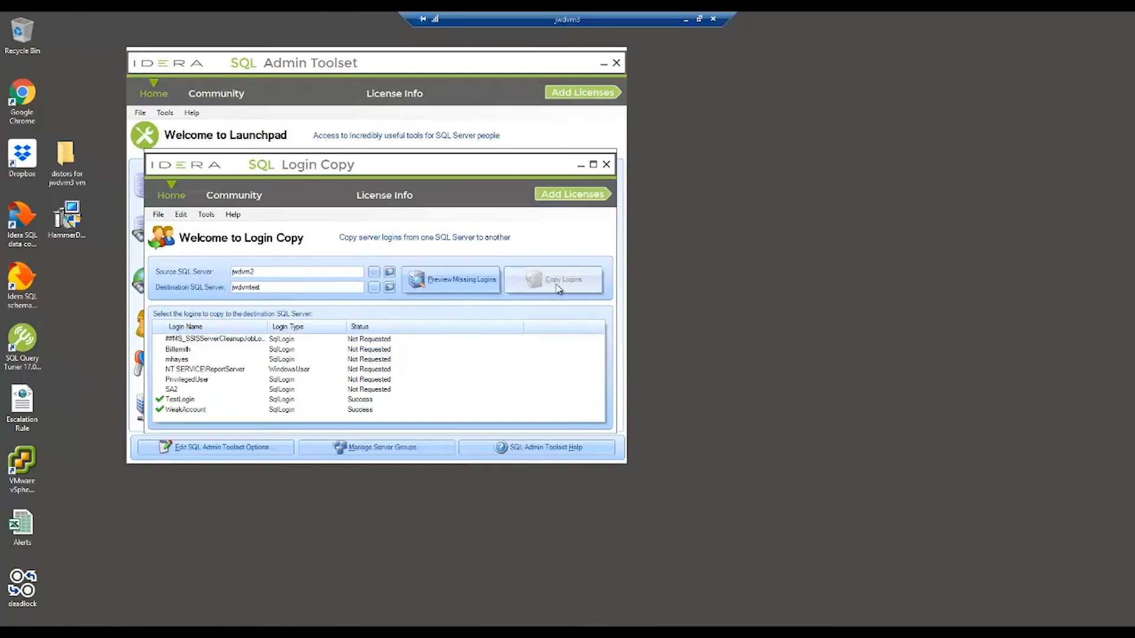
left_click(606, 165)
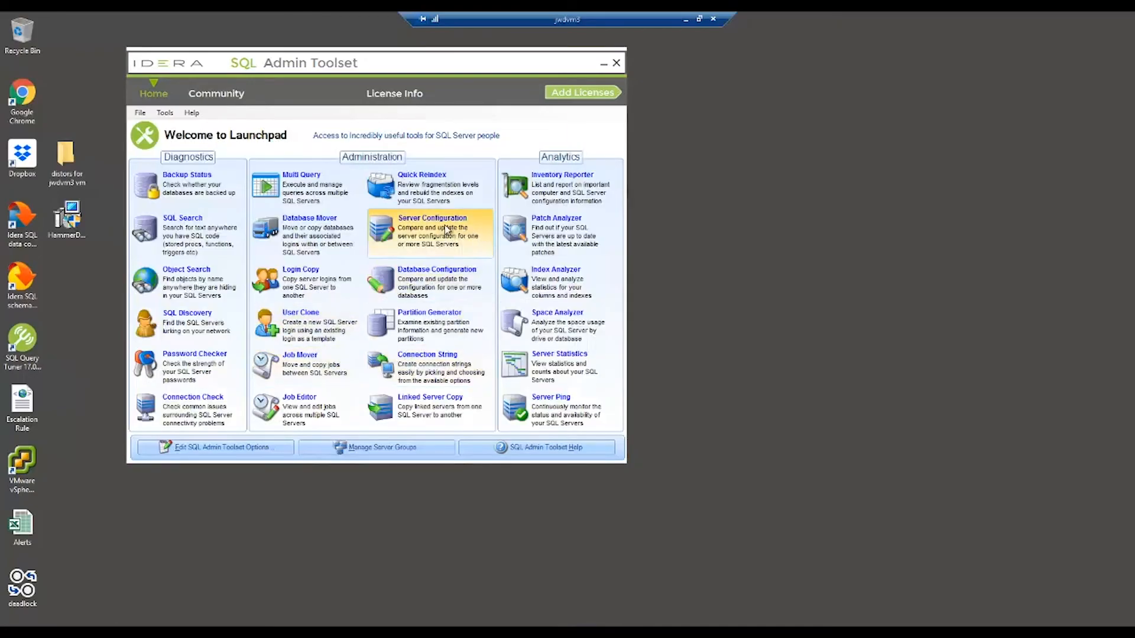
Open User Clone, keep the default credentials, and select test2 as the source login
left_click(297, 322)
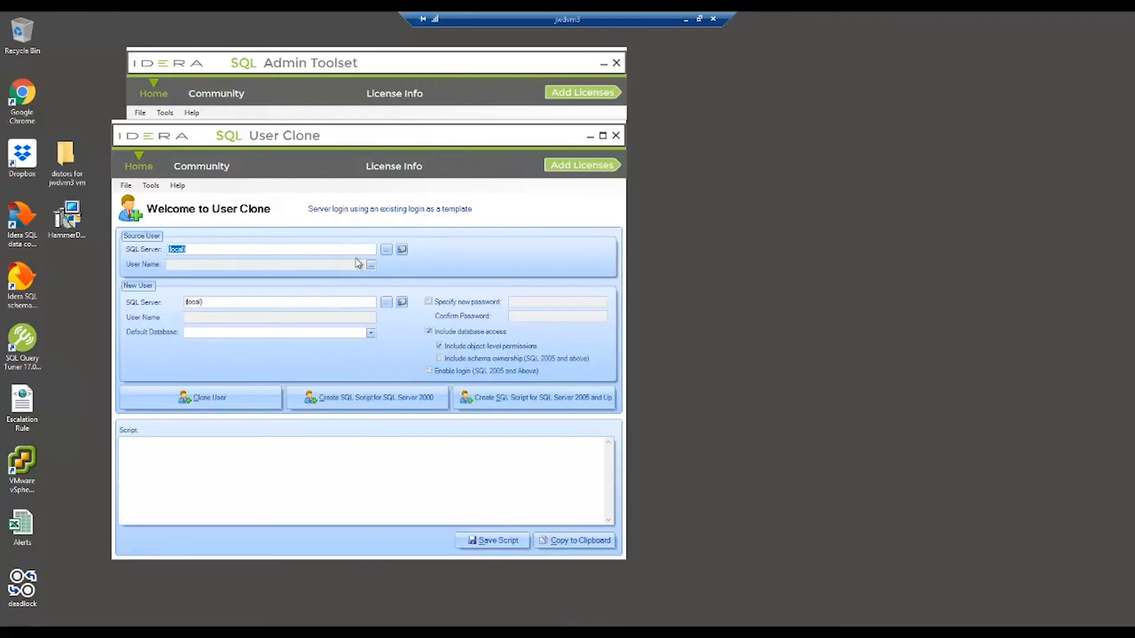
left_click(402, 251)
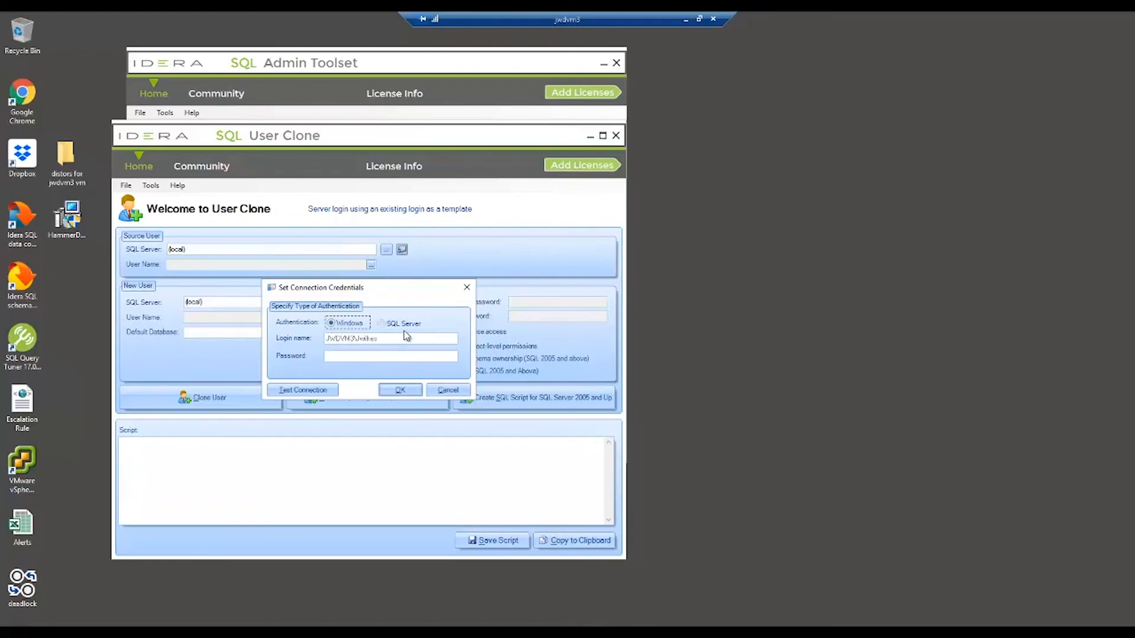
left_click(467, 287)
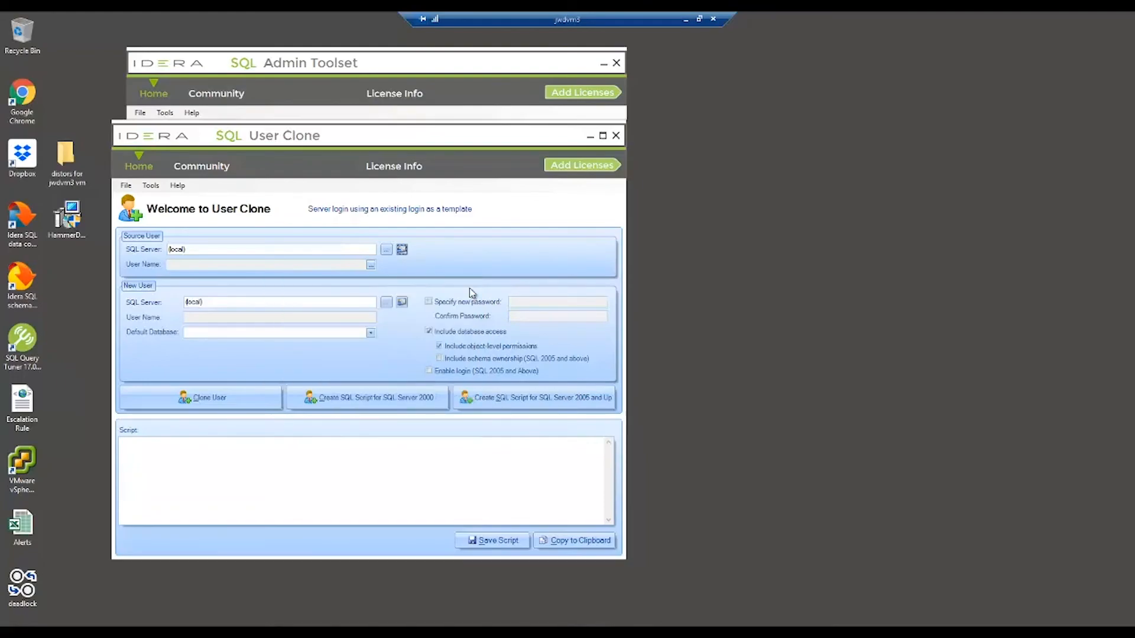
left_click(370, 264)
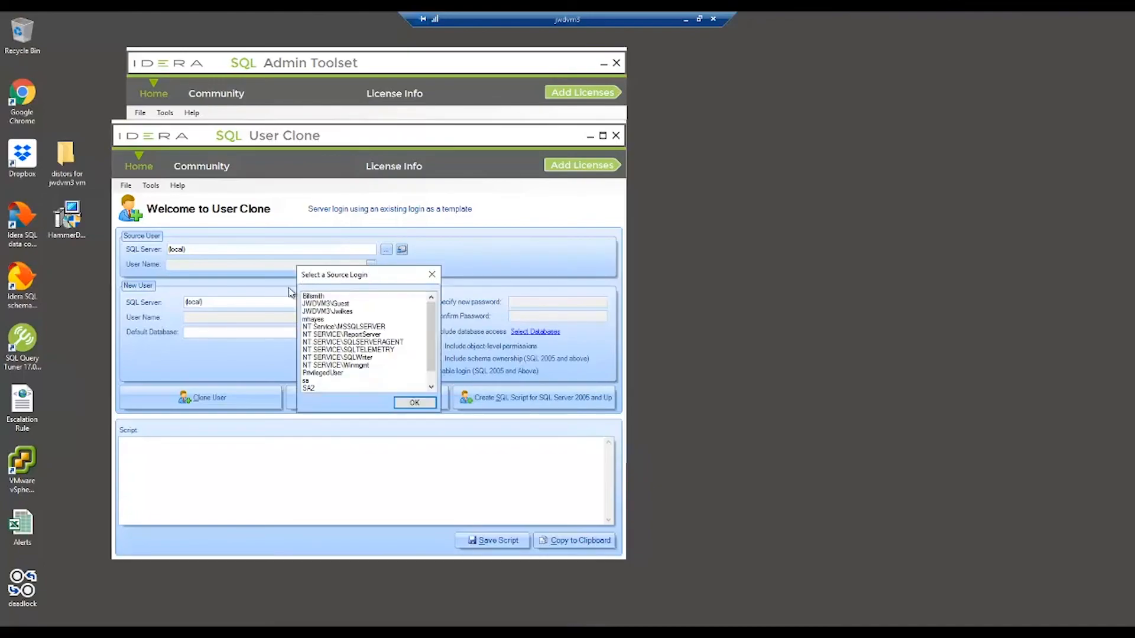
left_click(431, 387)
left_click(431, 388)
left_click(309, 381)
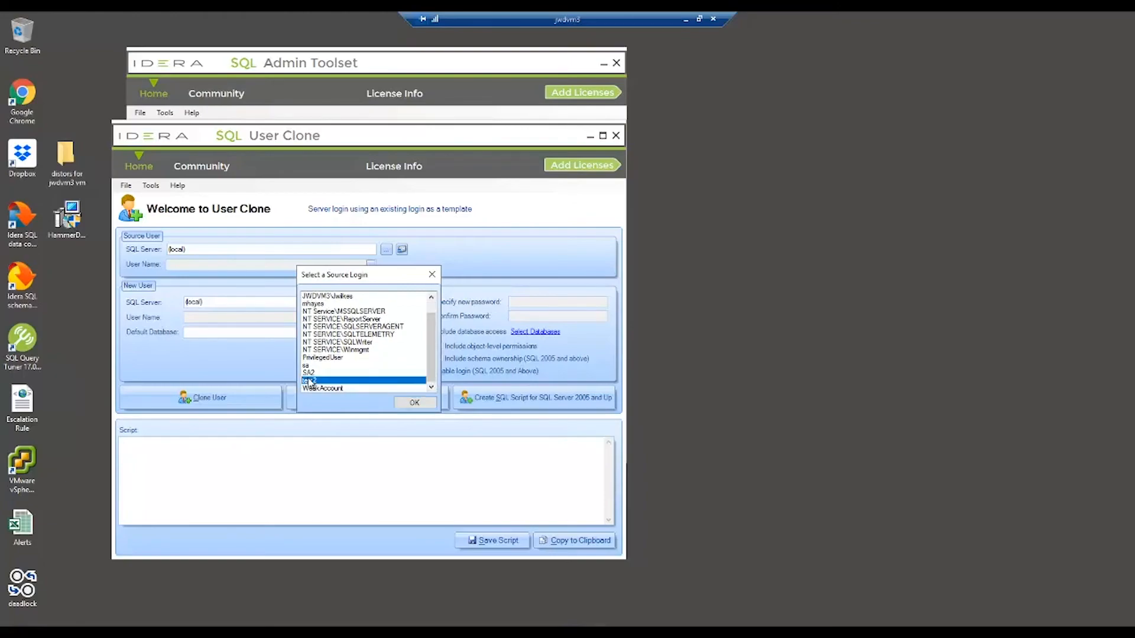
left_click(413, 404)
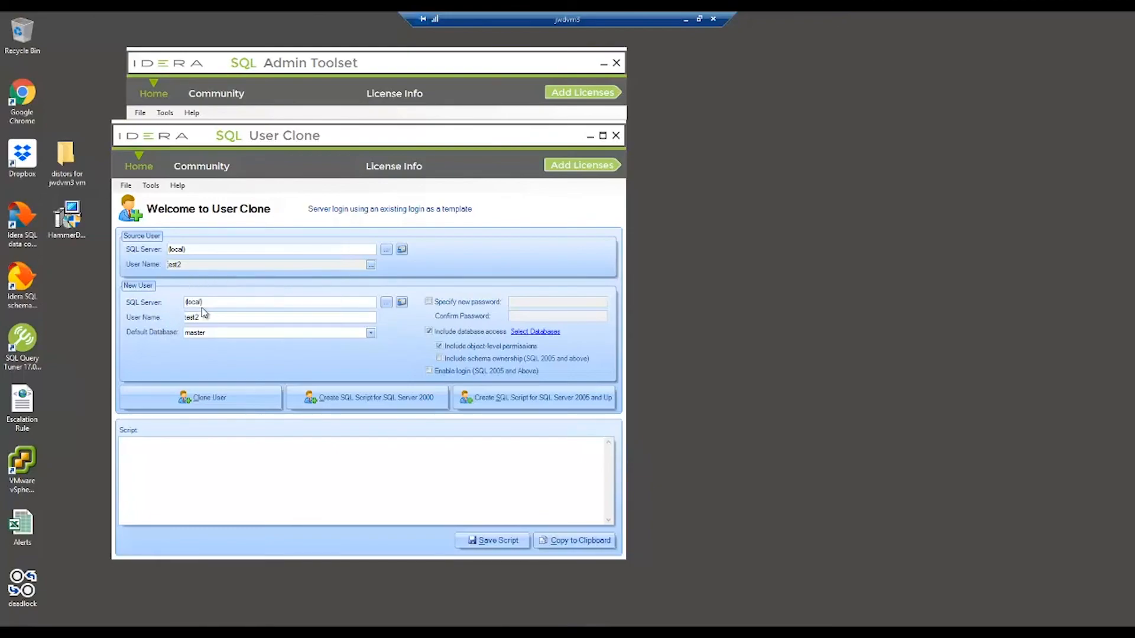
Change the new user name from test2 to test3
left_click(401, 302)
left_click(467, 288)
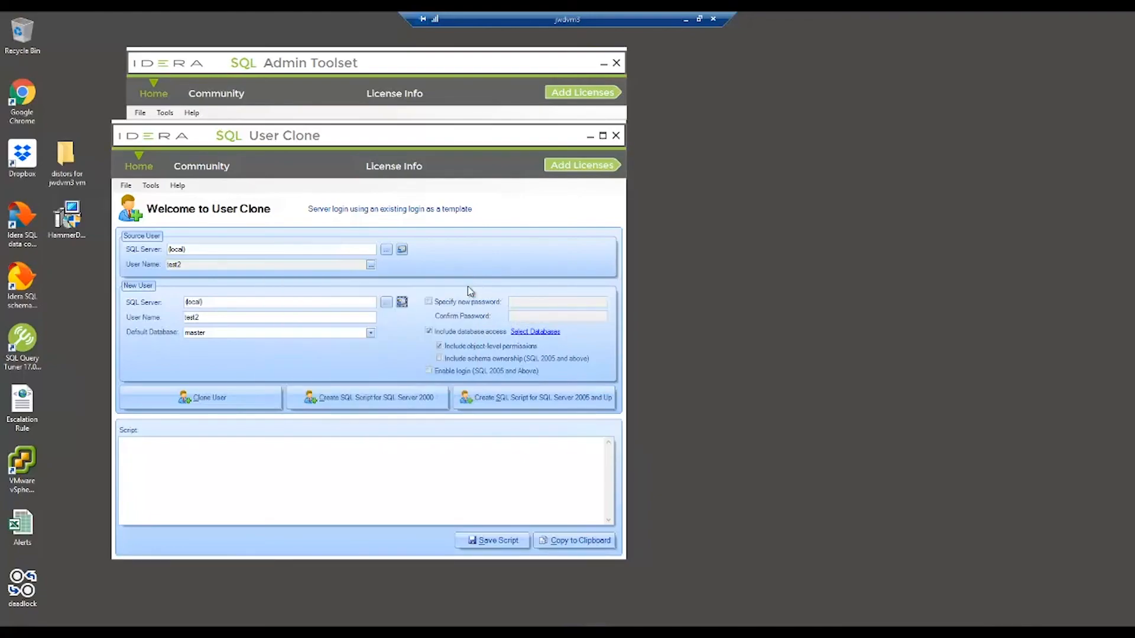
left_click(215, 319)
key("BackSpace")
type("3")
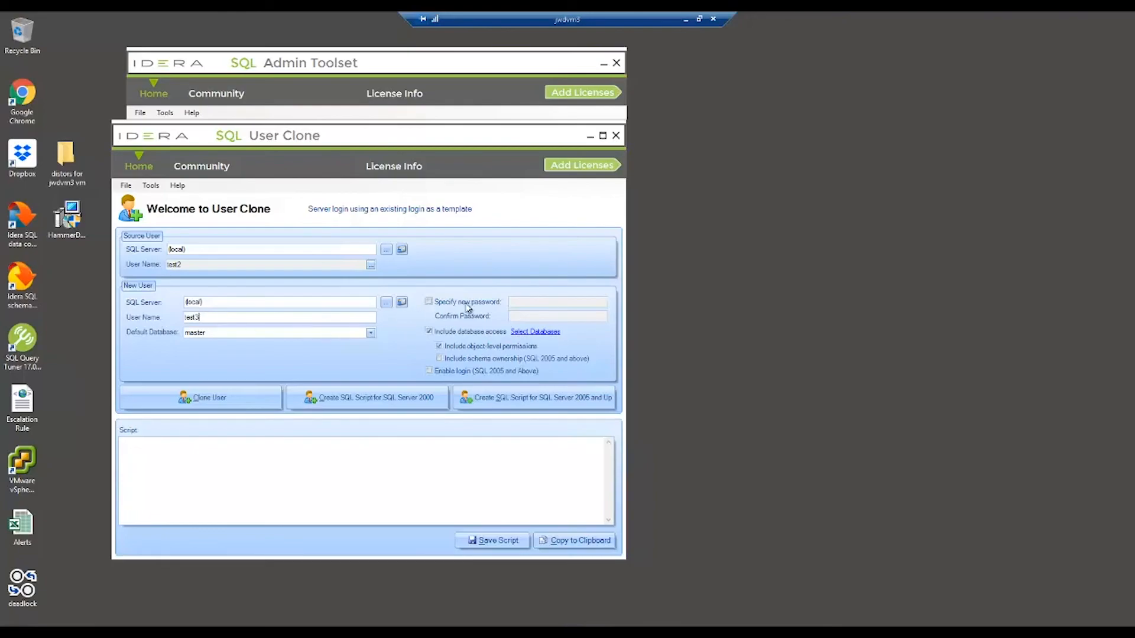
left_click(439, 345)
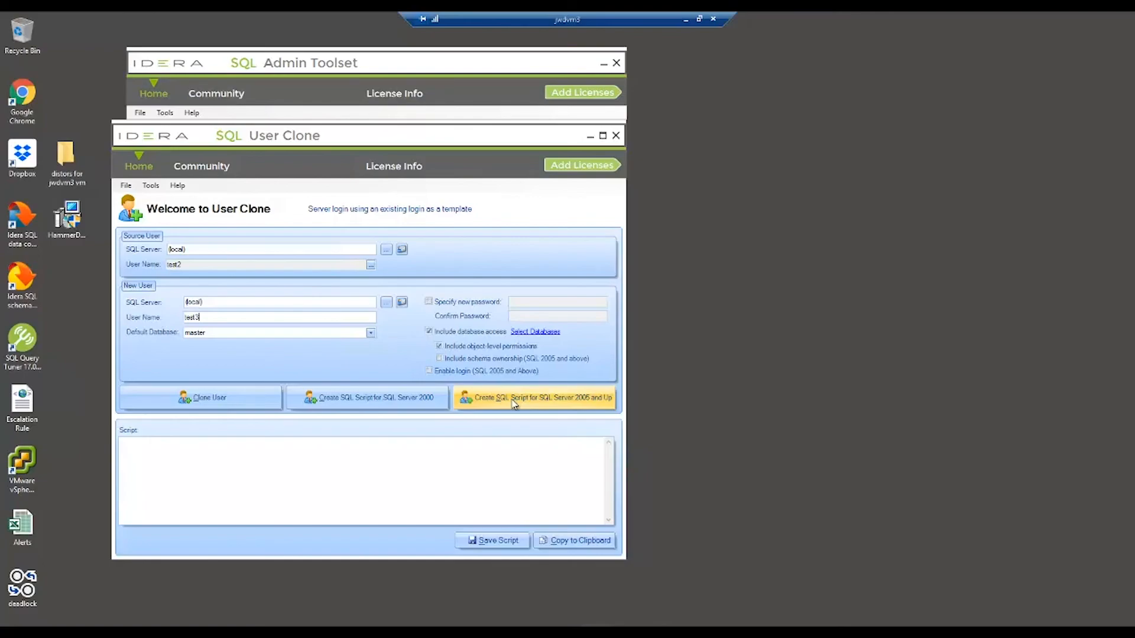
Clone test2 as test3, copy the generated script to the clipboard, and close User Clone
left_click(213, 392)
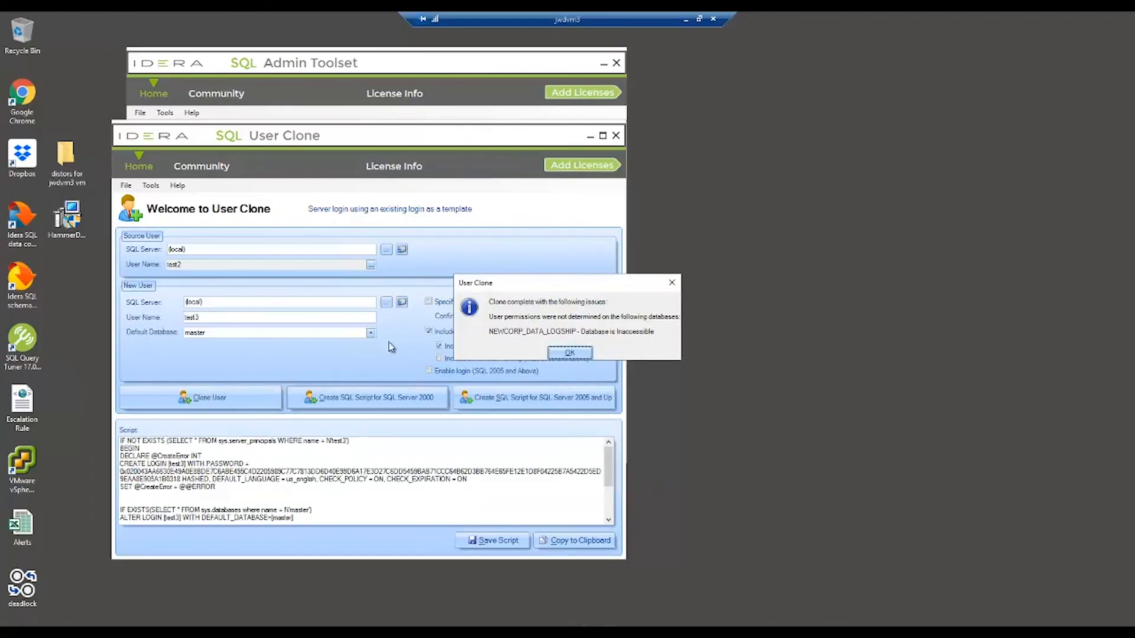
left_click(569, 353)
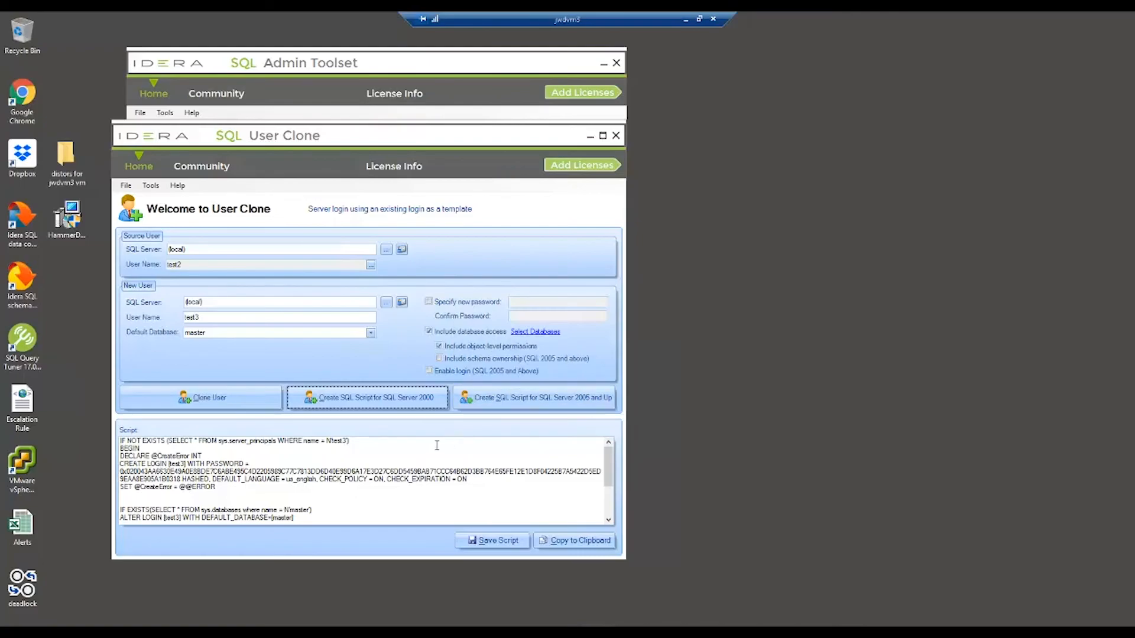
left_click(588, 542)
left_click(584, 541)
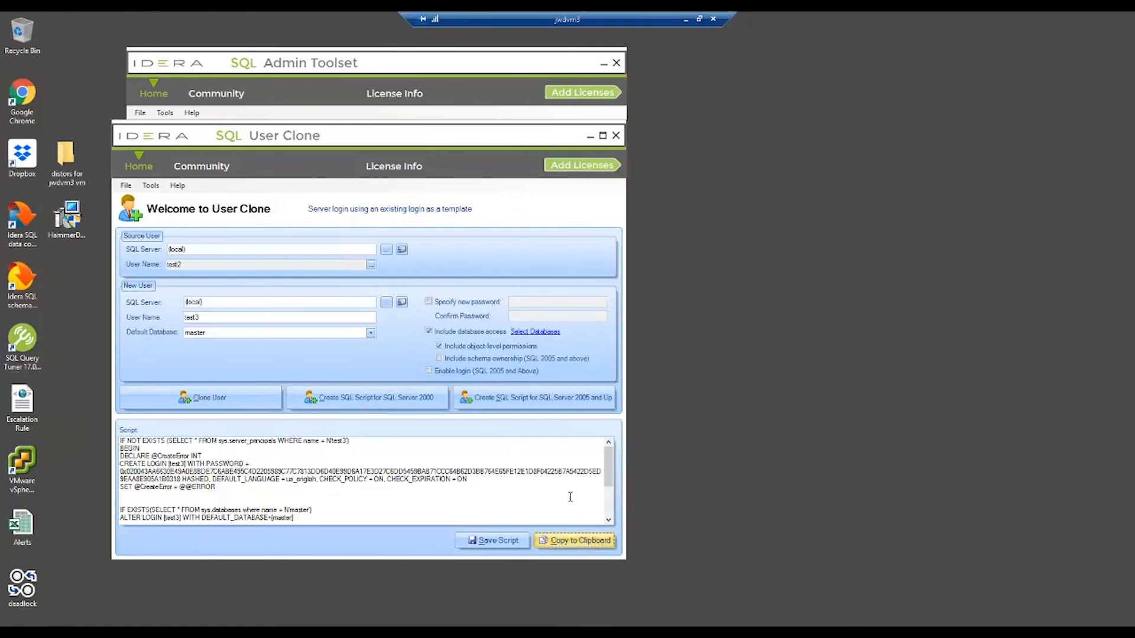
left_click(616, 136)
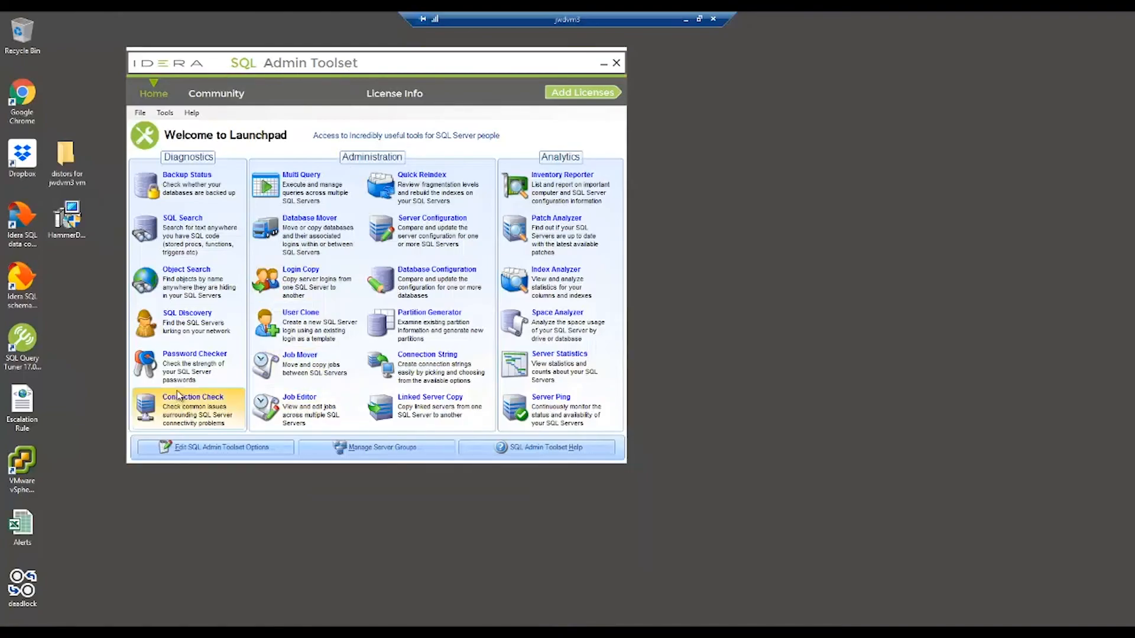
Open Password Checker and confirm the (local) server's Windows credentials pass the connection test
left_click(185, 354)
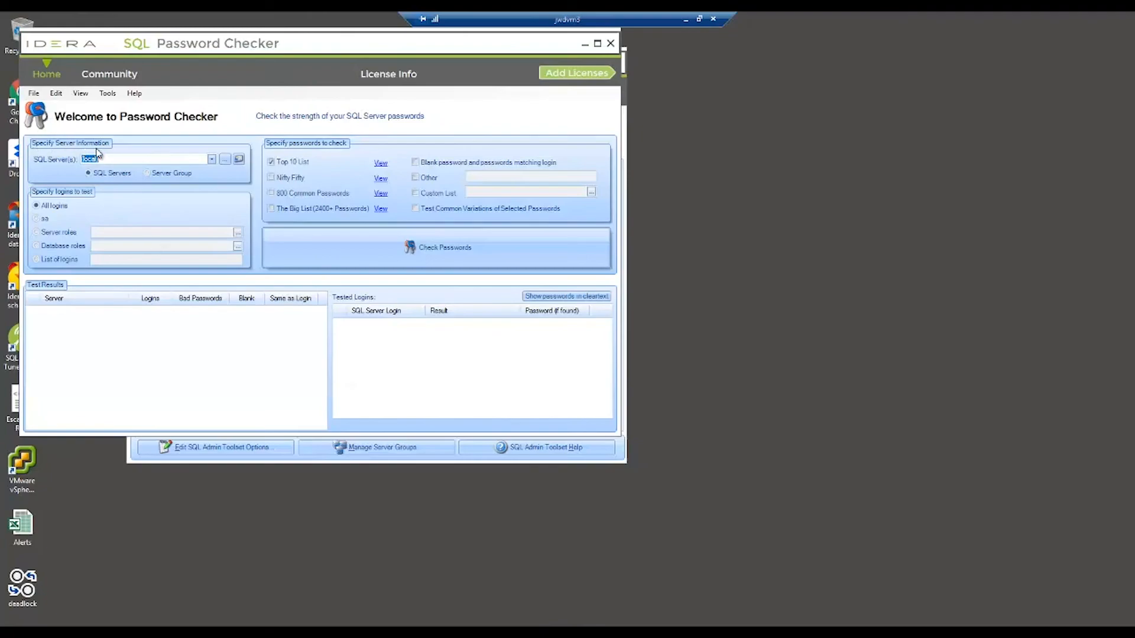
left_click(239, 161)
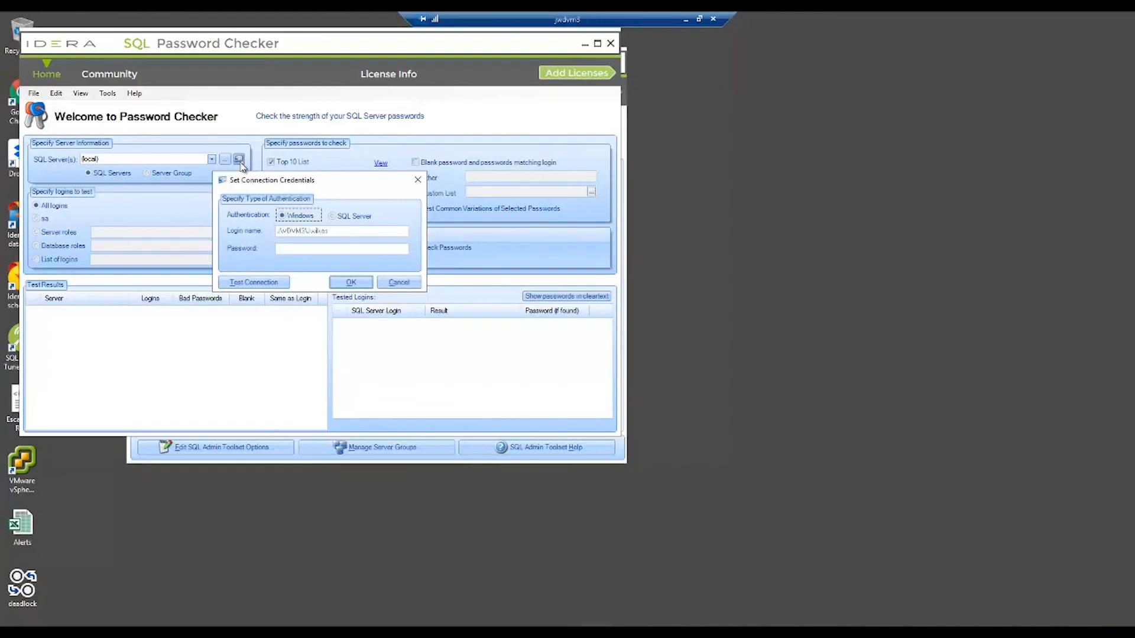
left_click(254, 282)
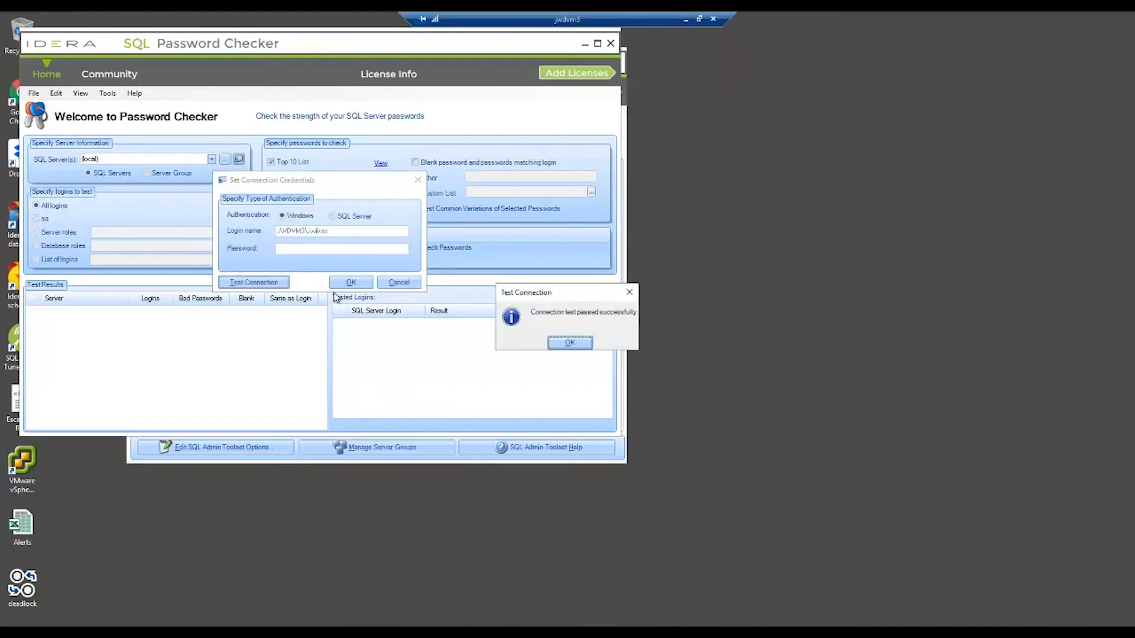
left_click(570, 343)
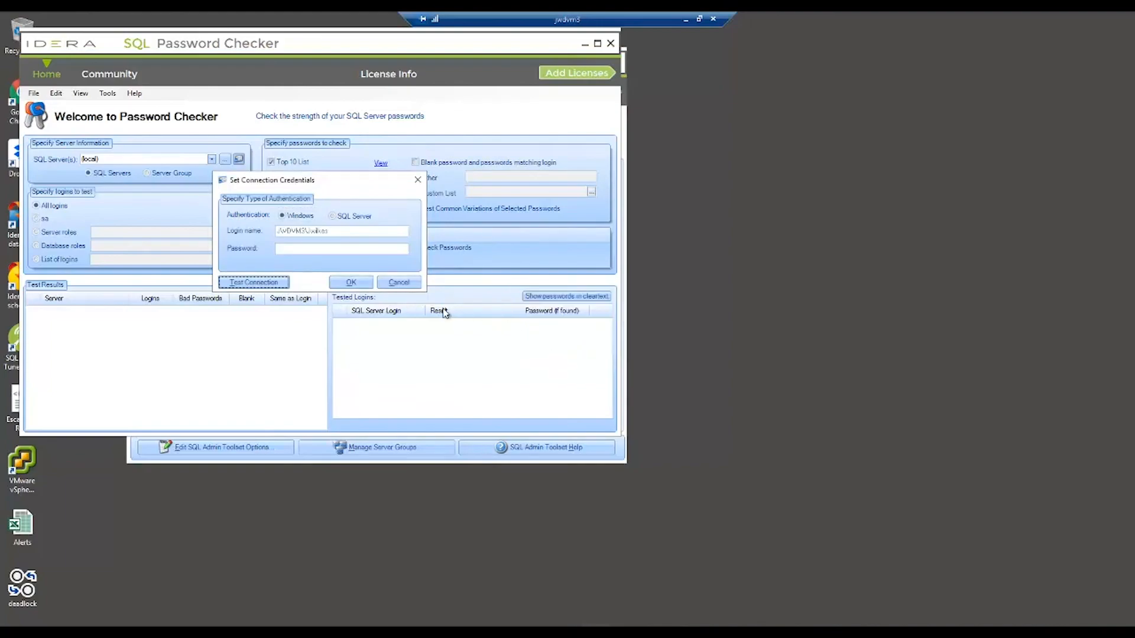
left_click(349, 282)
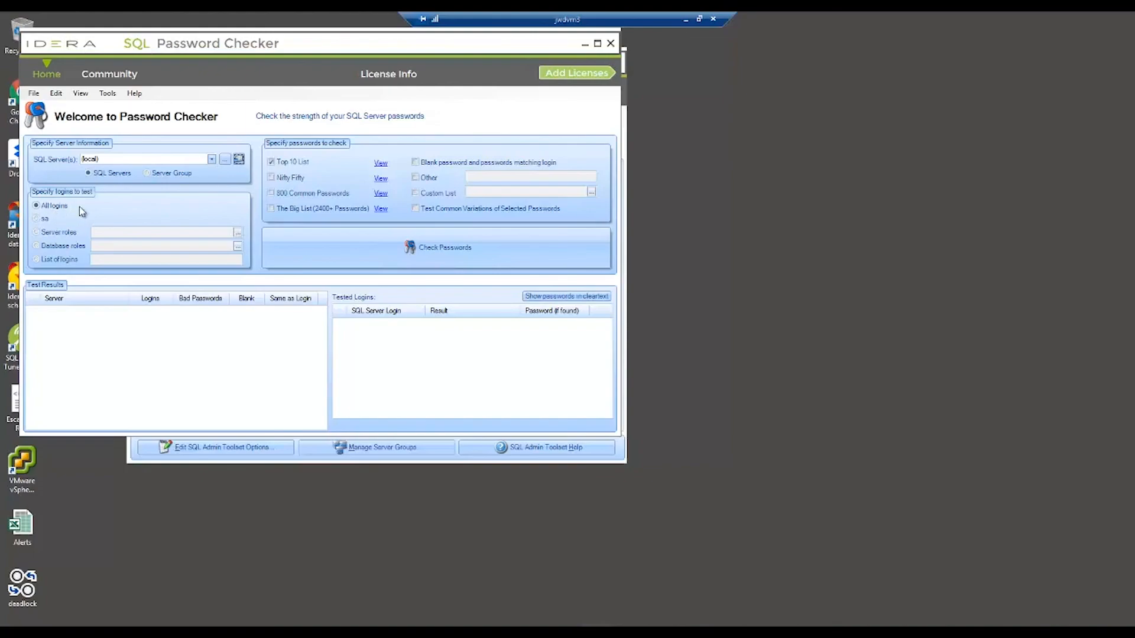
Review the server and database role lists unchanged, then choose to test a list of logins
left_click(39, 234)
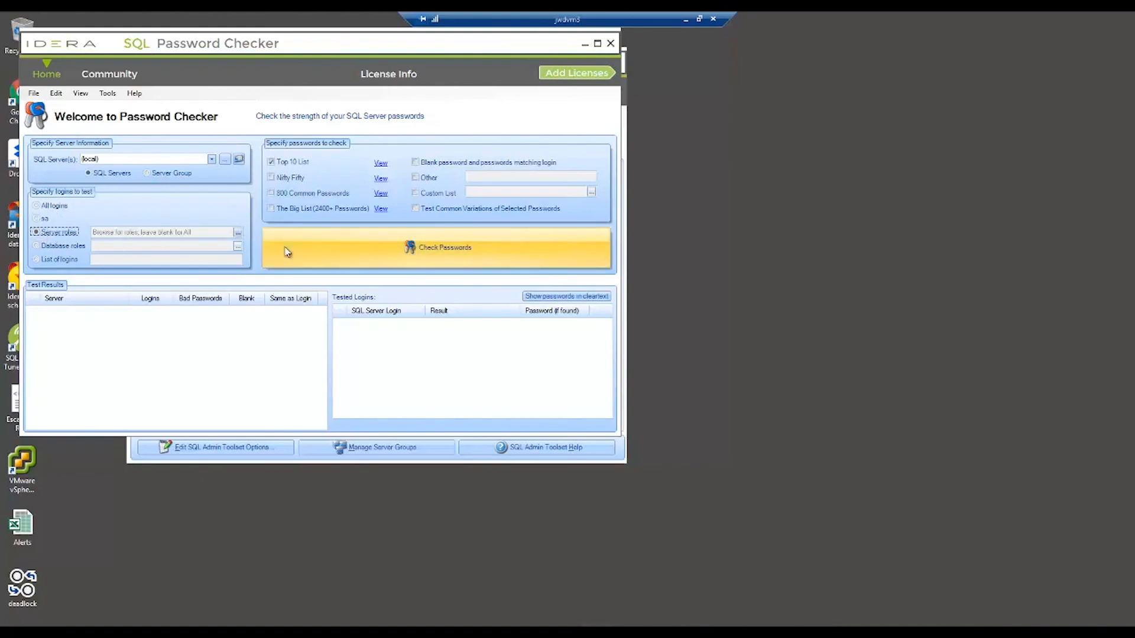
left_click(238, 233)
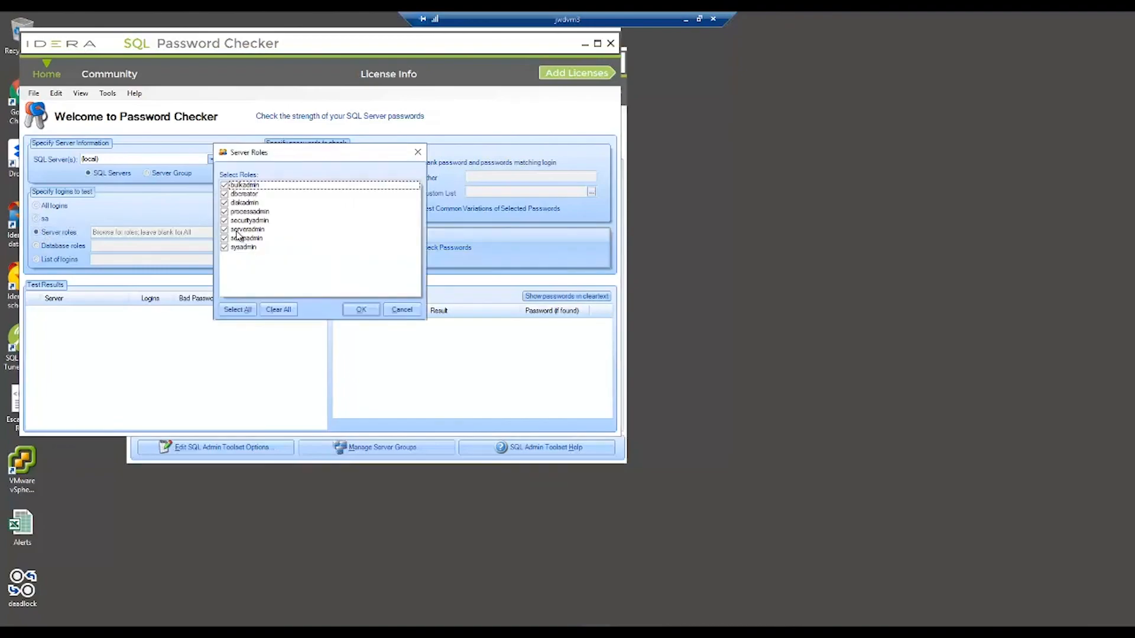
left_click(402, 309)
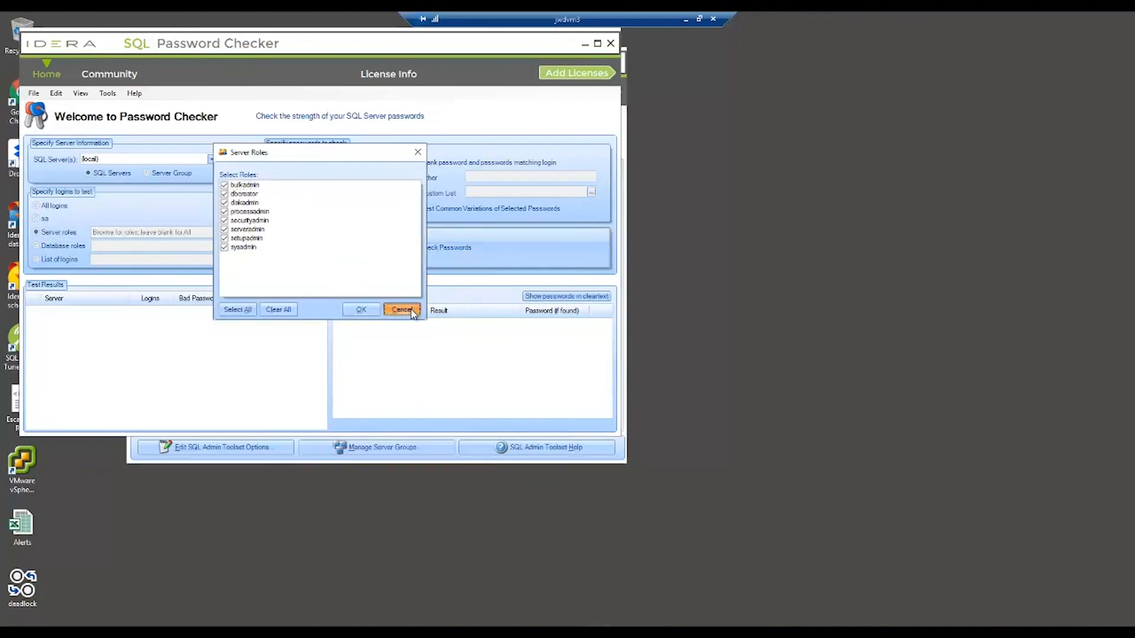
left_click(37, 245)
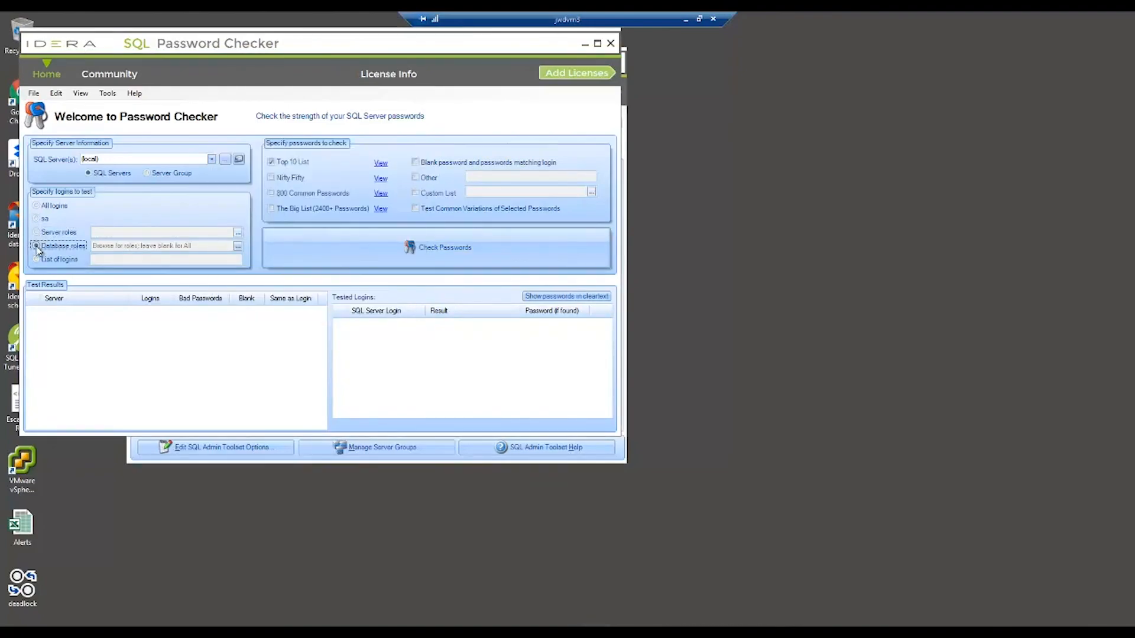
left_click(237, 245)
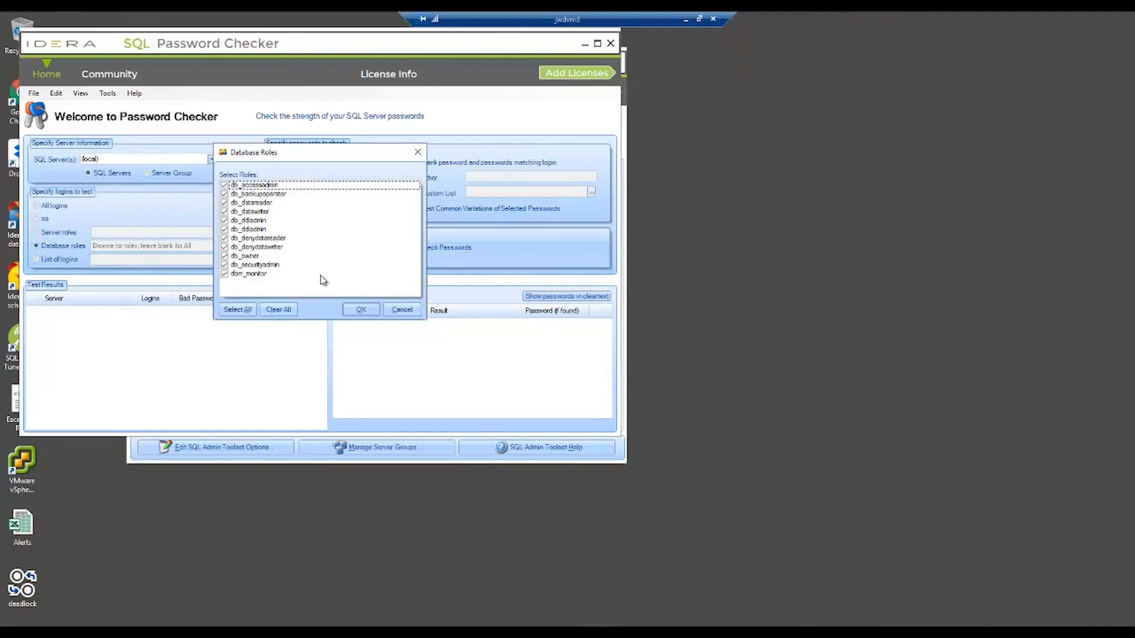
left_click(402, 309)
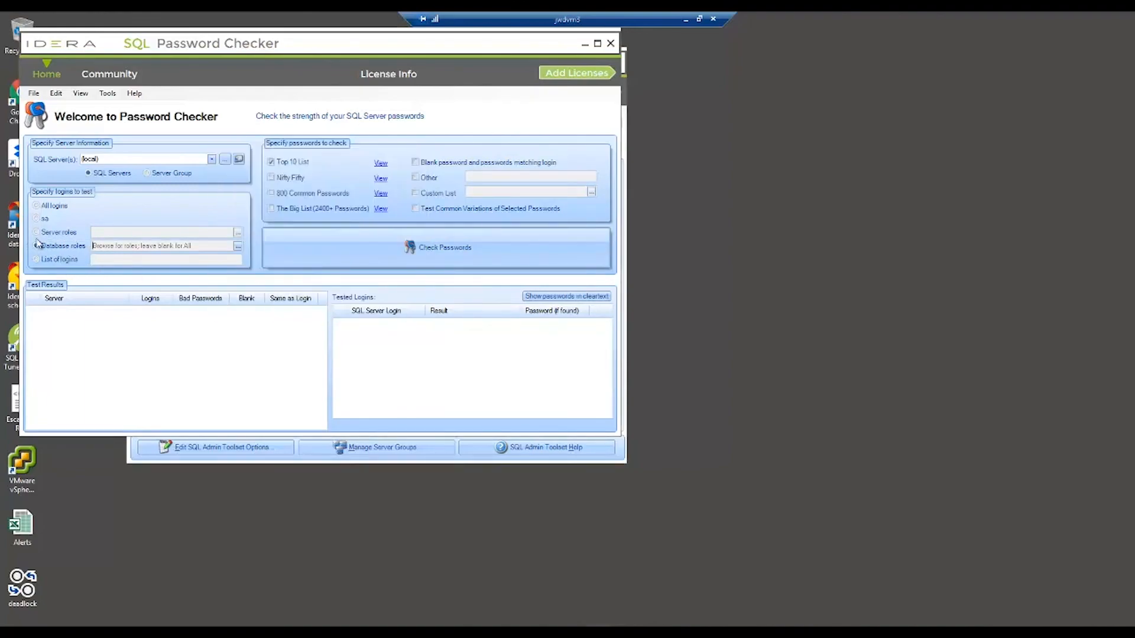
left_click(36, 260)
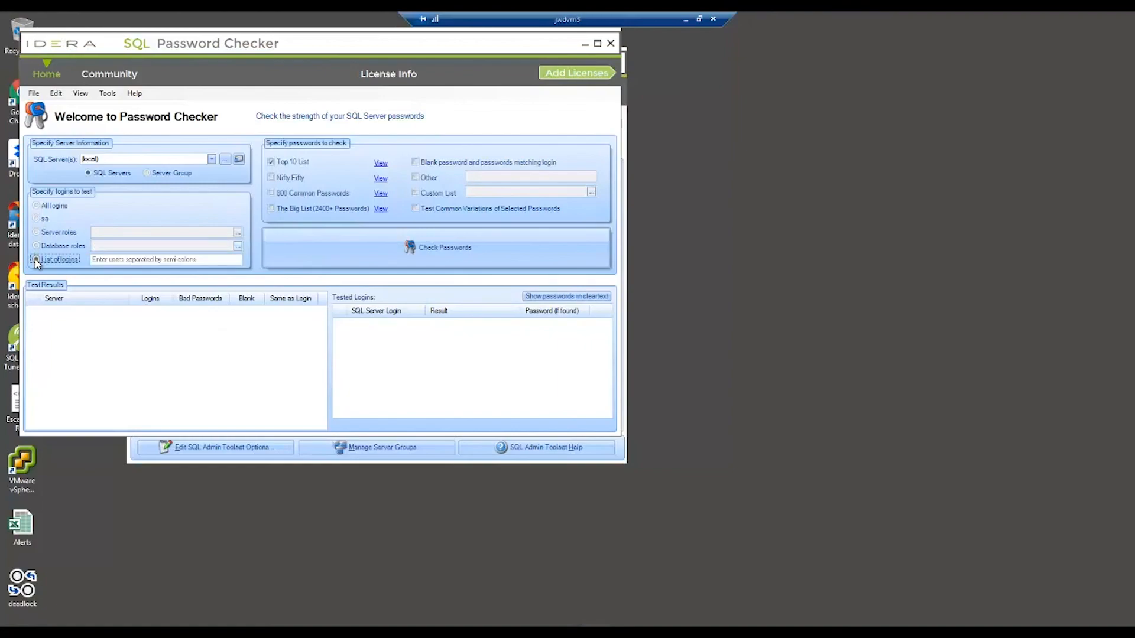
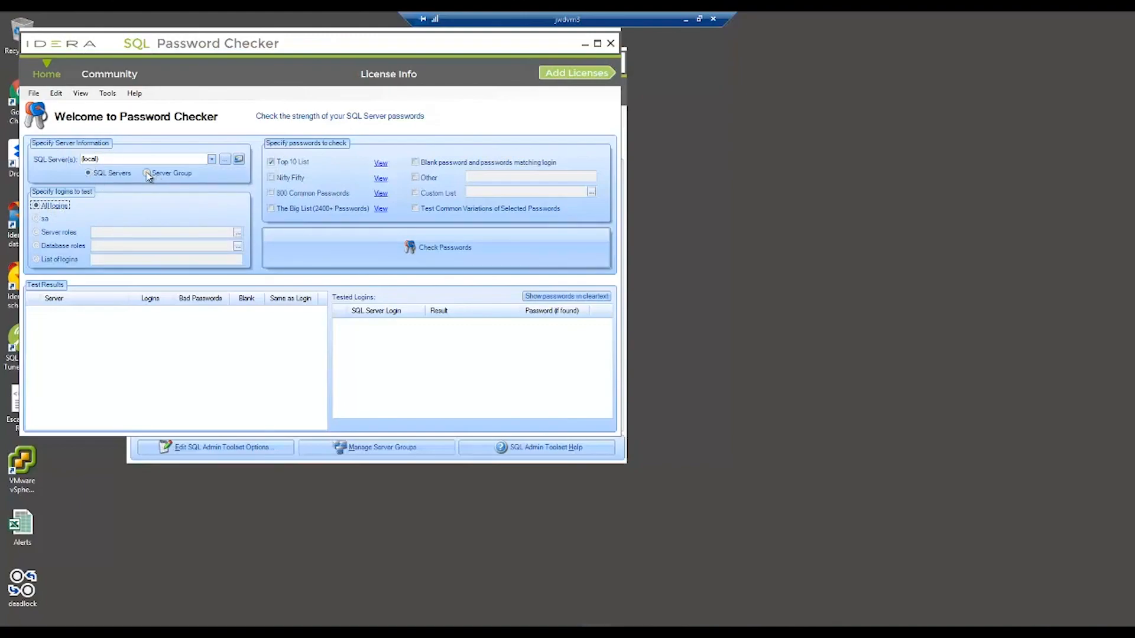
Move the Password Checker window down and right to uncover the SQL Admin Toolset Launchpad
left_click_drag(311, 50, 700, 175)
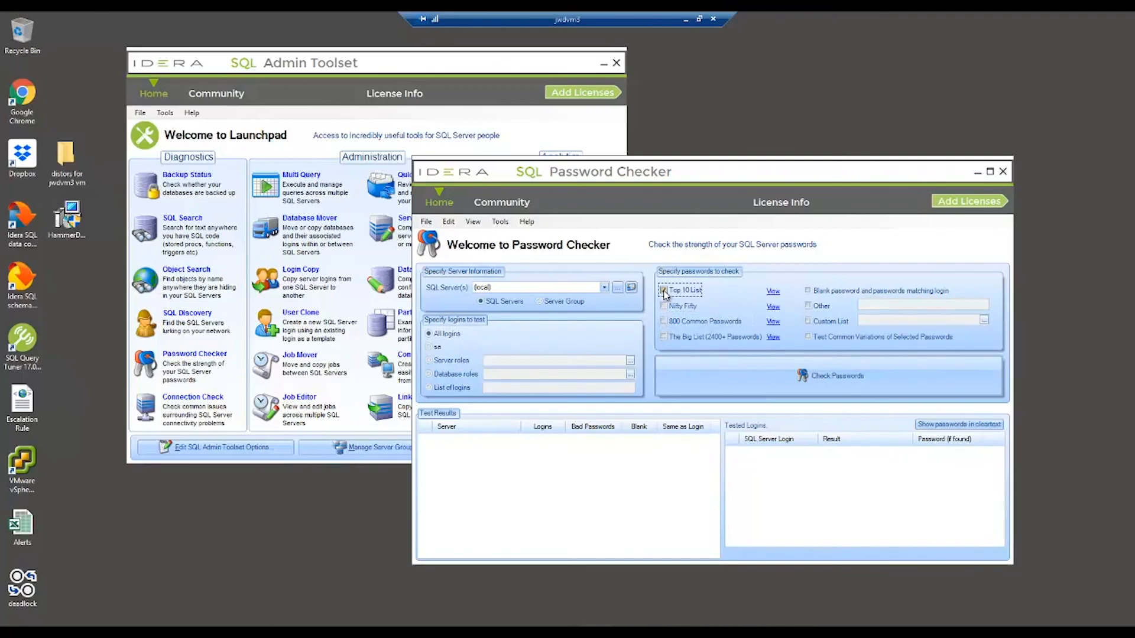
Tick The Big List (2400+ Passwords) as the password set to check all logins against
left_click(663, 337)
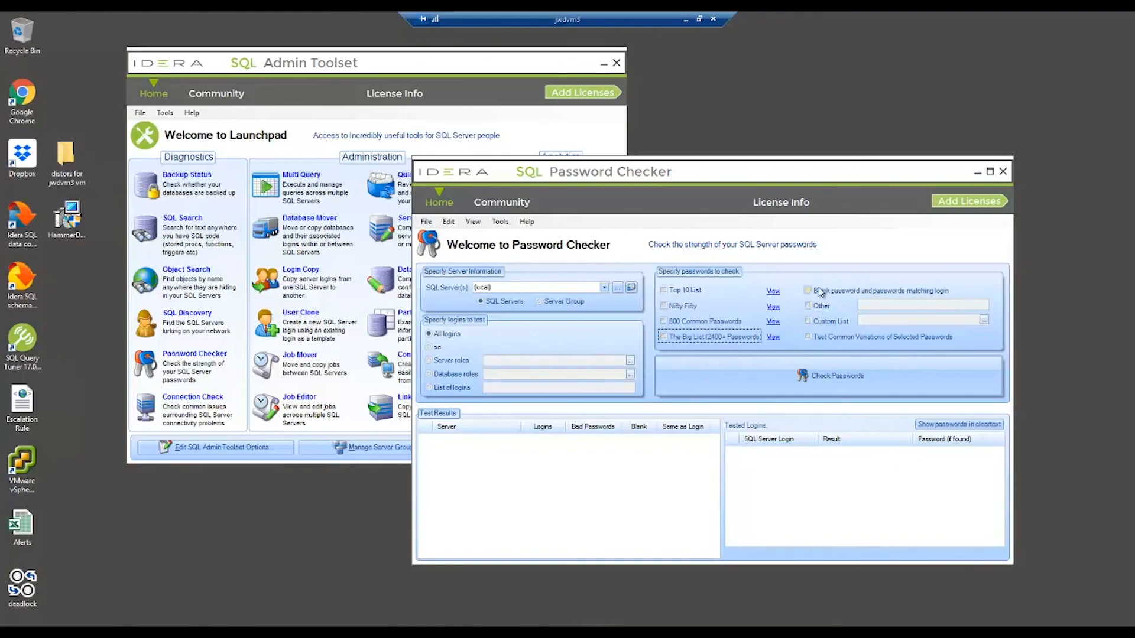
left_click(663, 337)
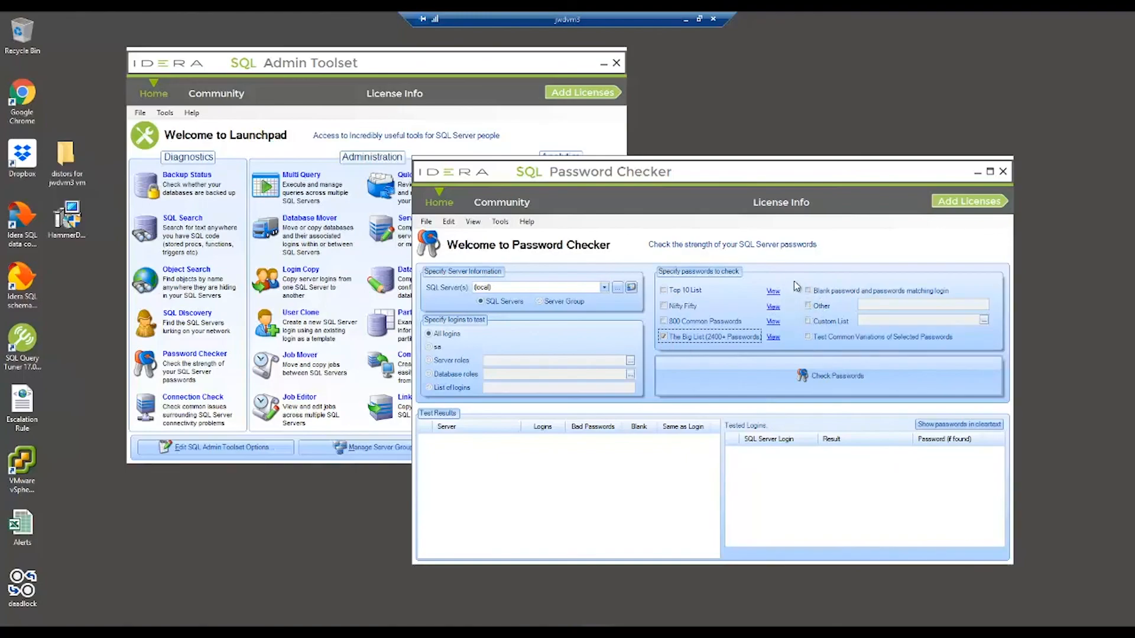
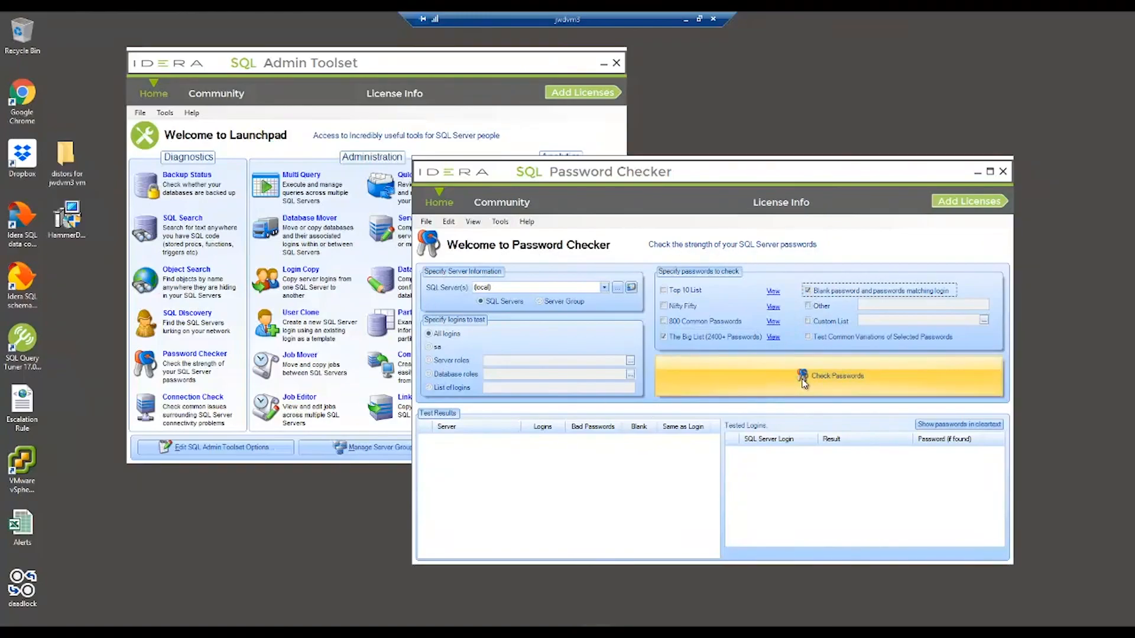
Check all 11 local logins against the password list and select the failed WeakAccount login
left_click(804, 381)
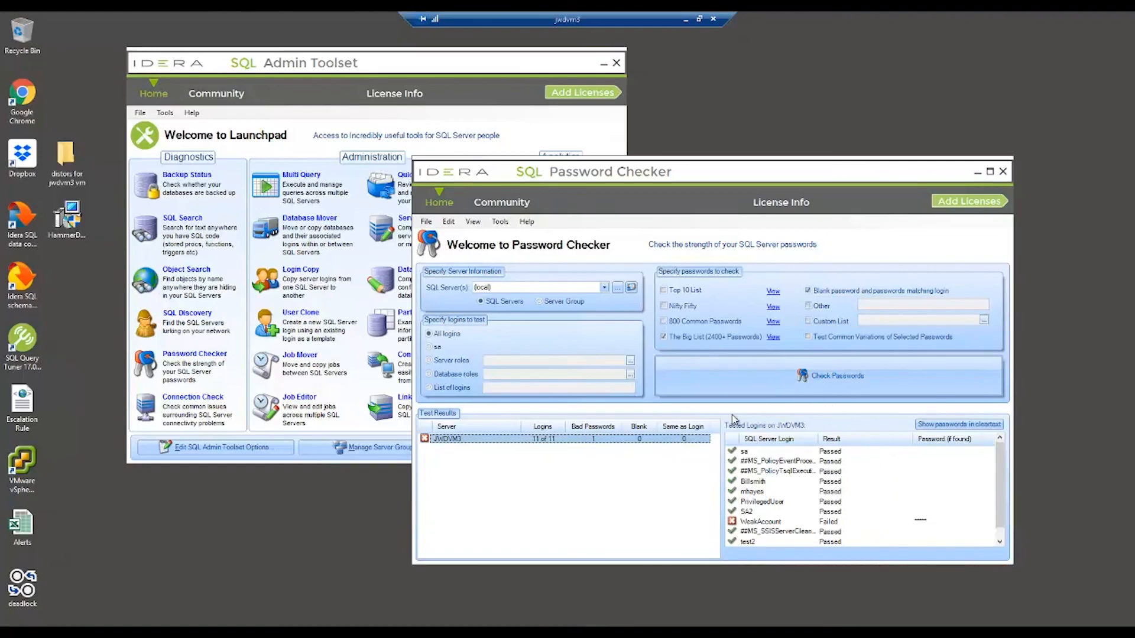
left_click(763, 523)
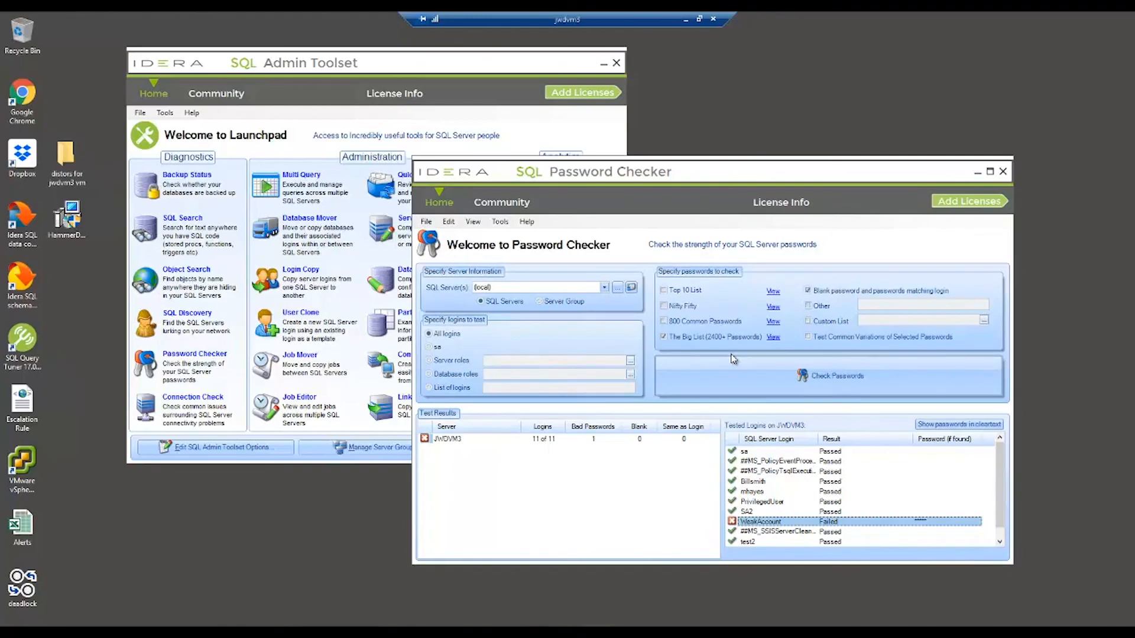
Close Password Checker, start Linked Server Copy, and enter jwdvm2 as the destination SQL Server
left_click(1003, 171)
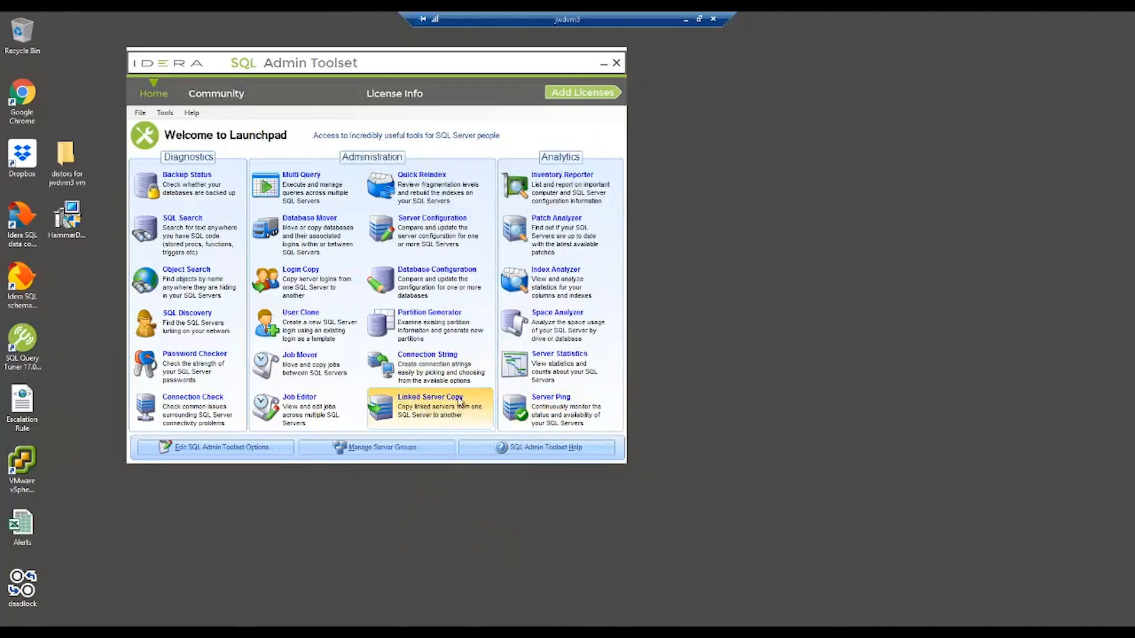
left_click(426, 409)
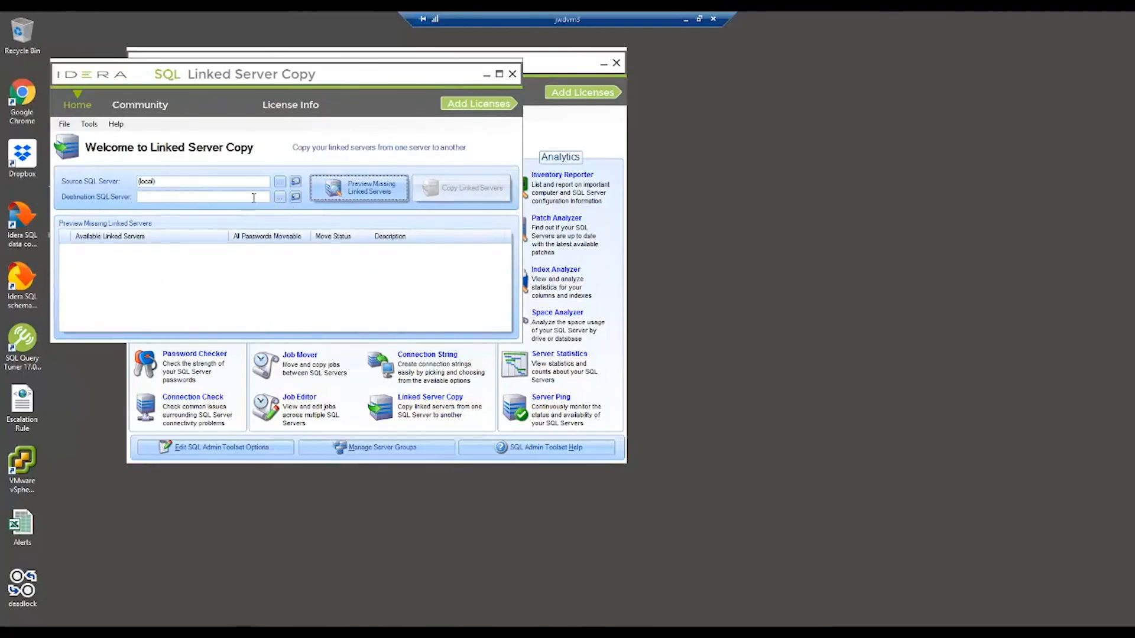
left_click(210, 197)
type("jwdvm2")
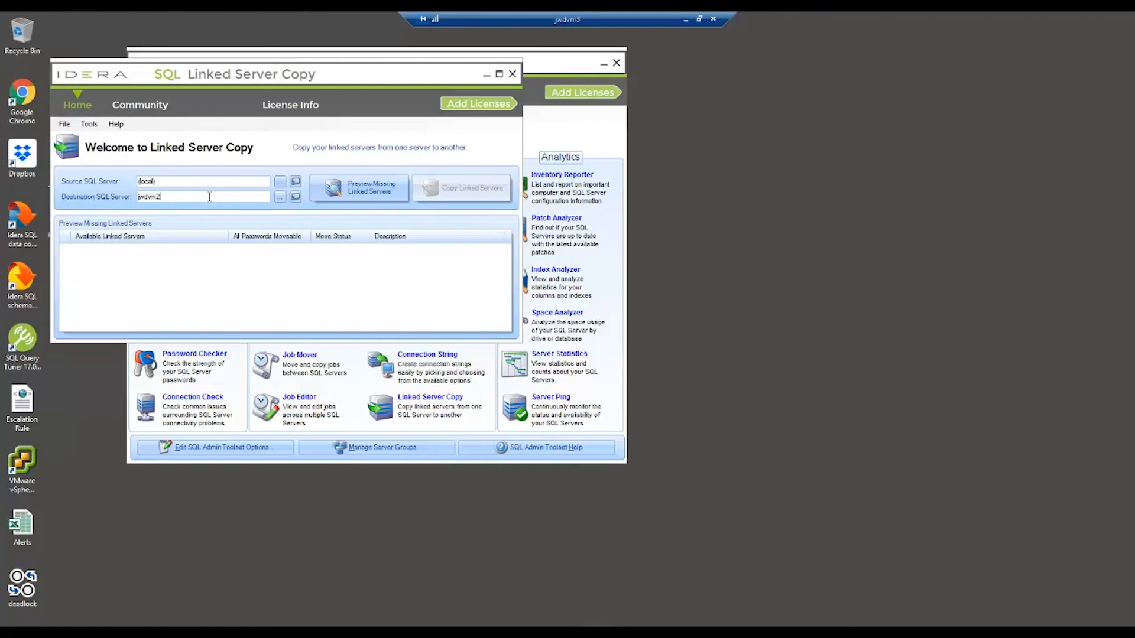
Switch jwdvm2 to SQL Server authentication with a login and password, and verify the connection succeeds
left_click(296, 198)
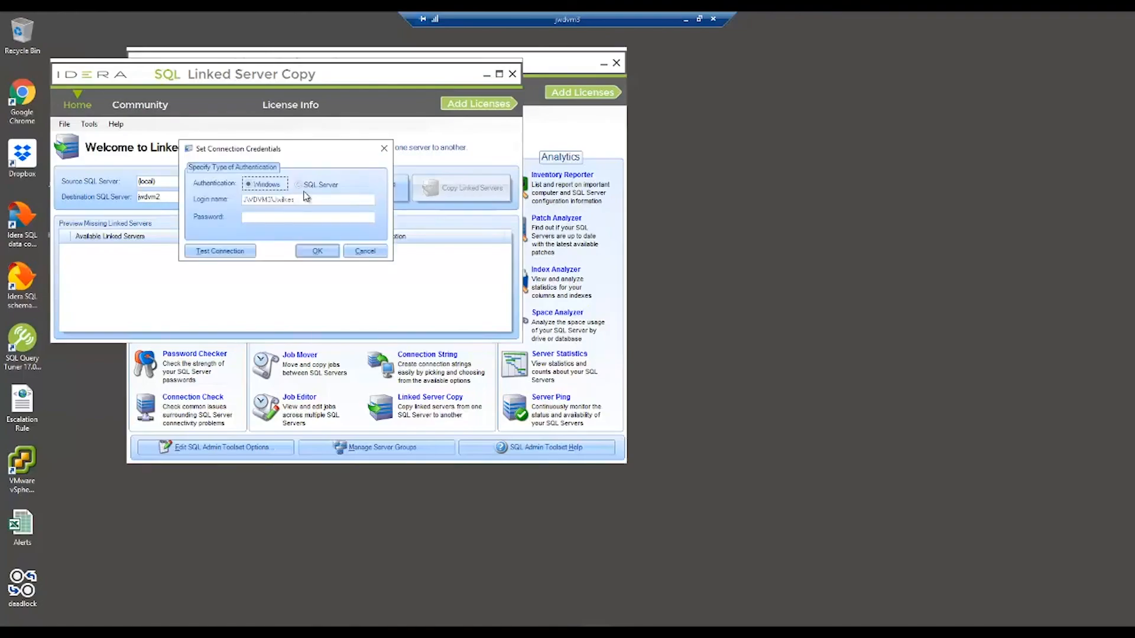
left_click(299, 184)
left_click(260, 201)
type("sa")
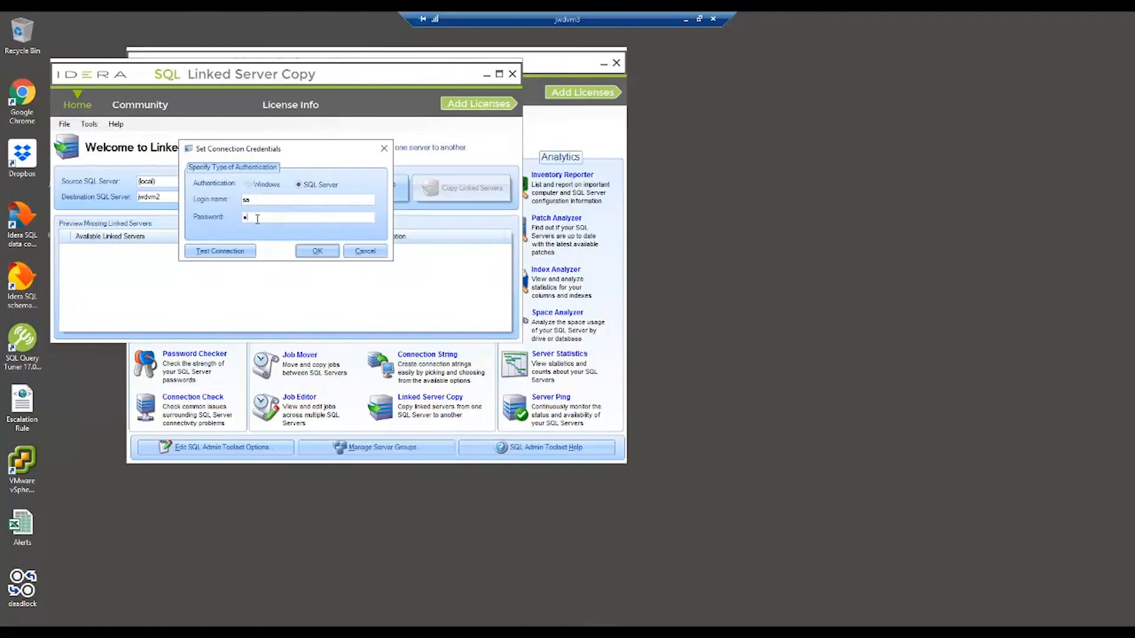
type("••••••••")
left_click(244, 252)
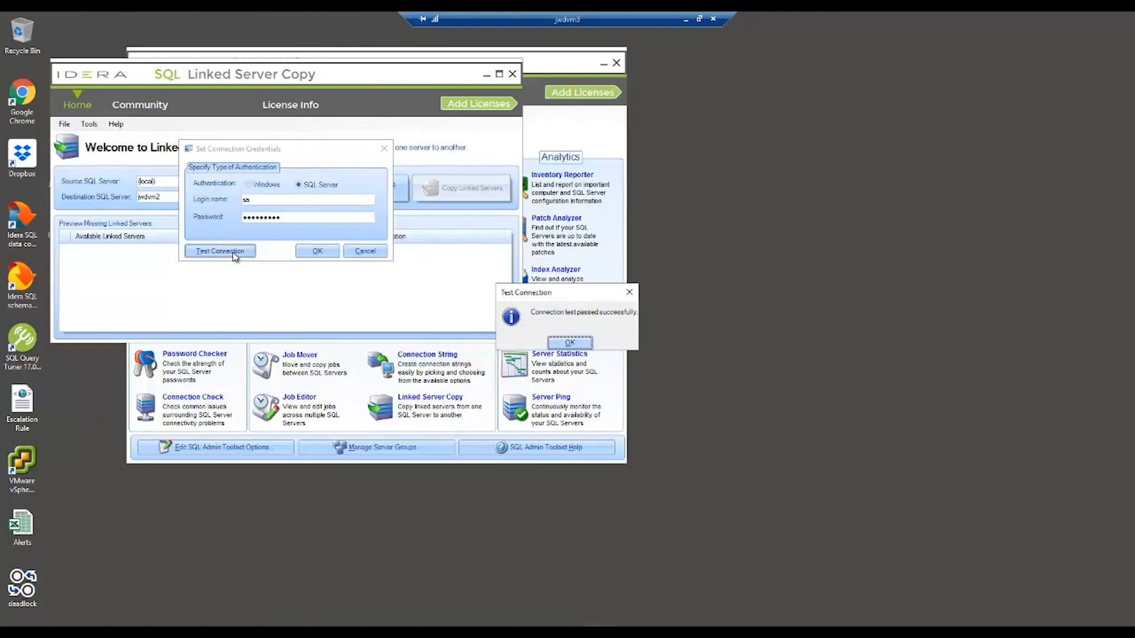
left_click(569, 342)
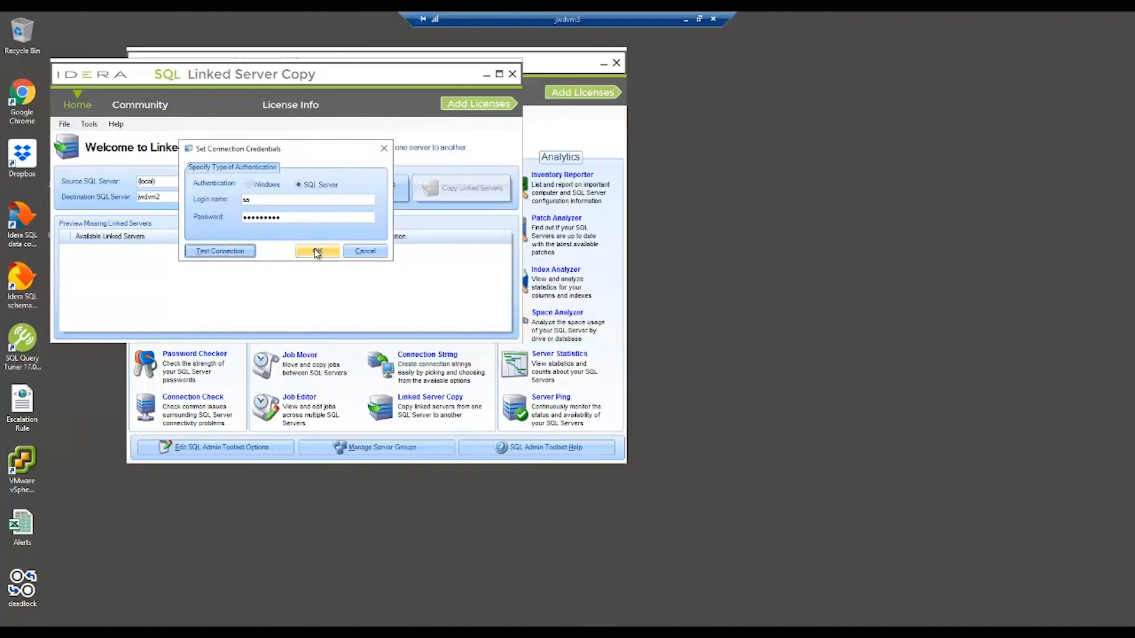
left_click(317, 251)
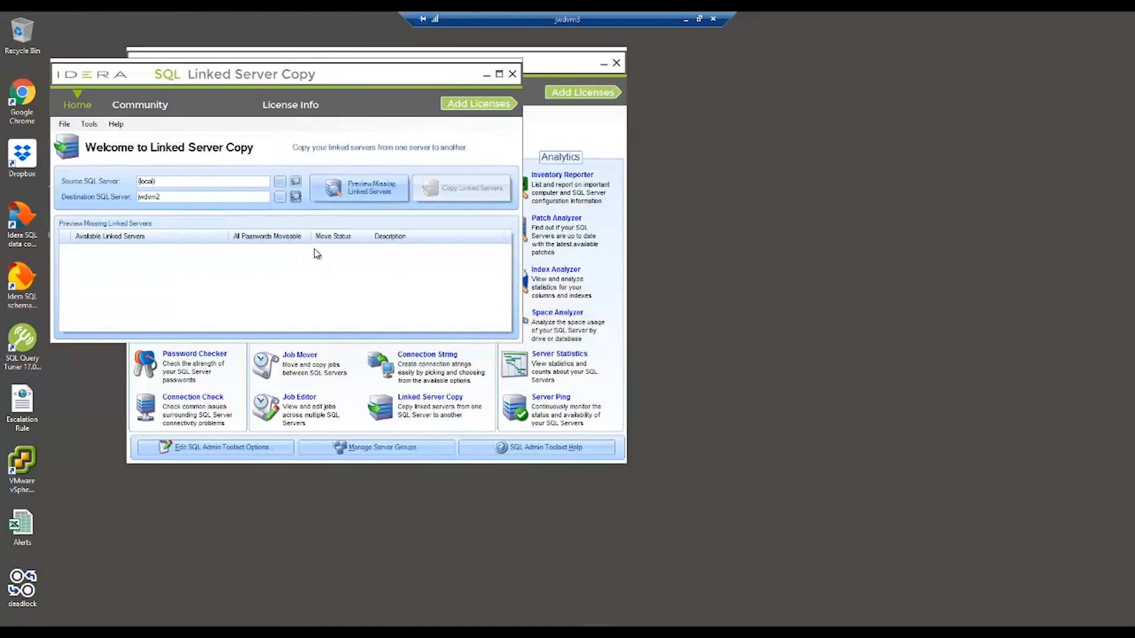
Preview the linked servers missing on jwdvm2 and copy TESTLINKED across
left_click(371, 191)
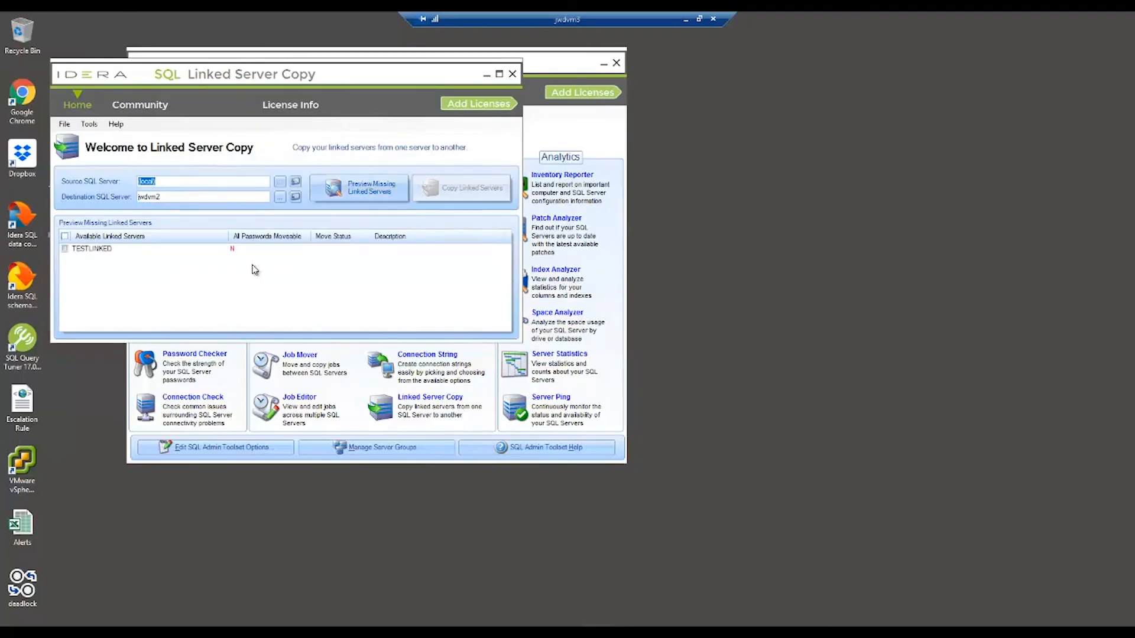
left_click(65, 249)
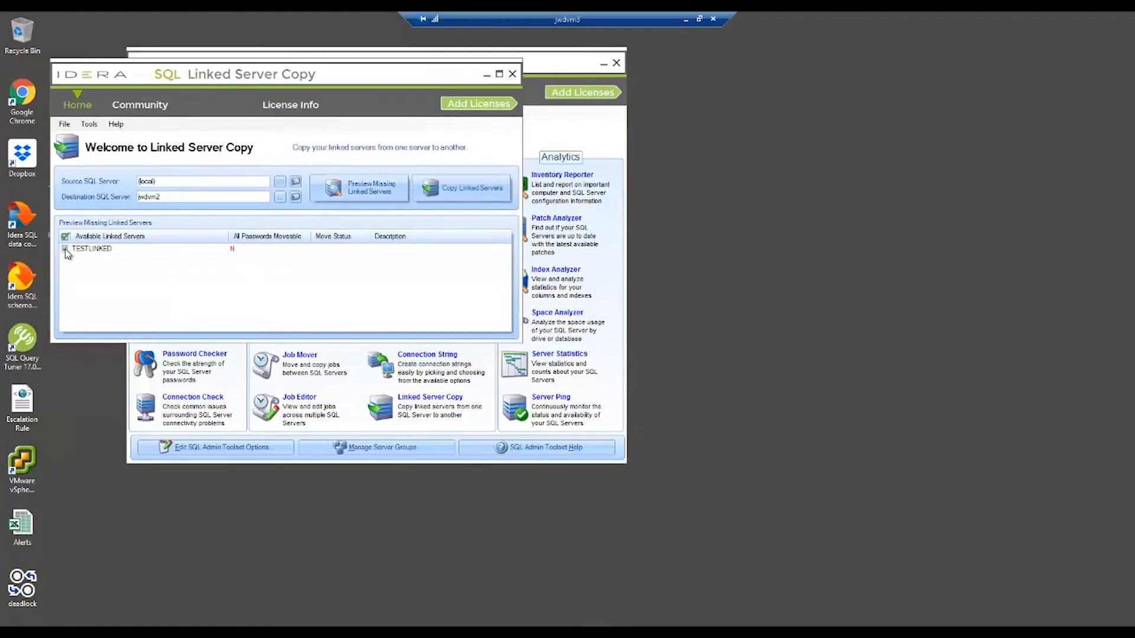
left_click(467, 190)
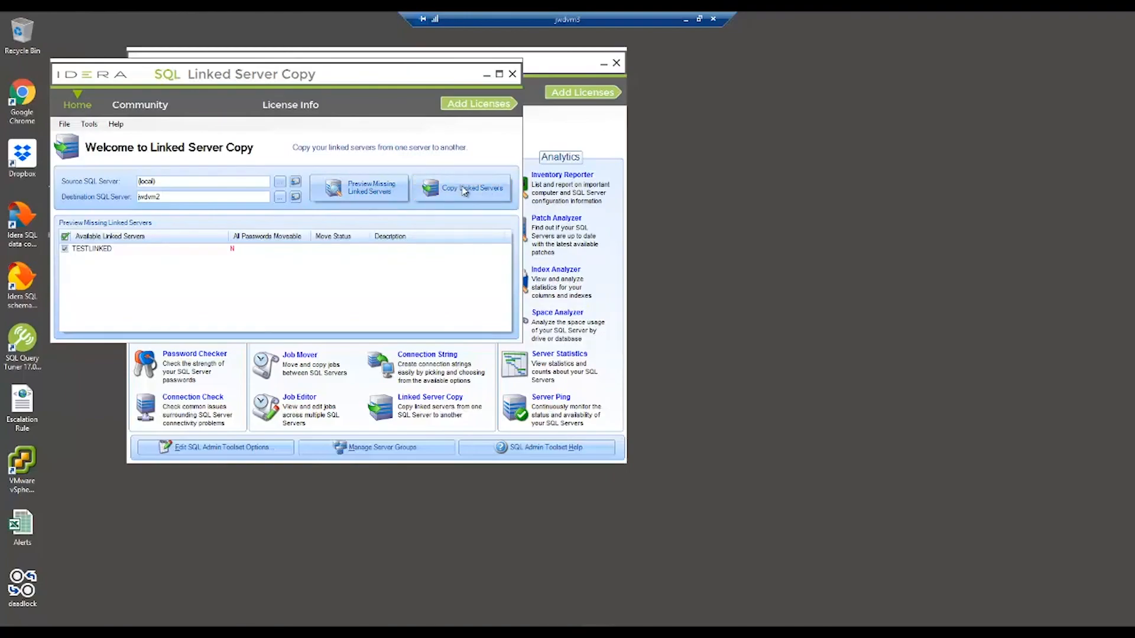